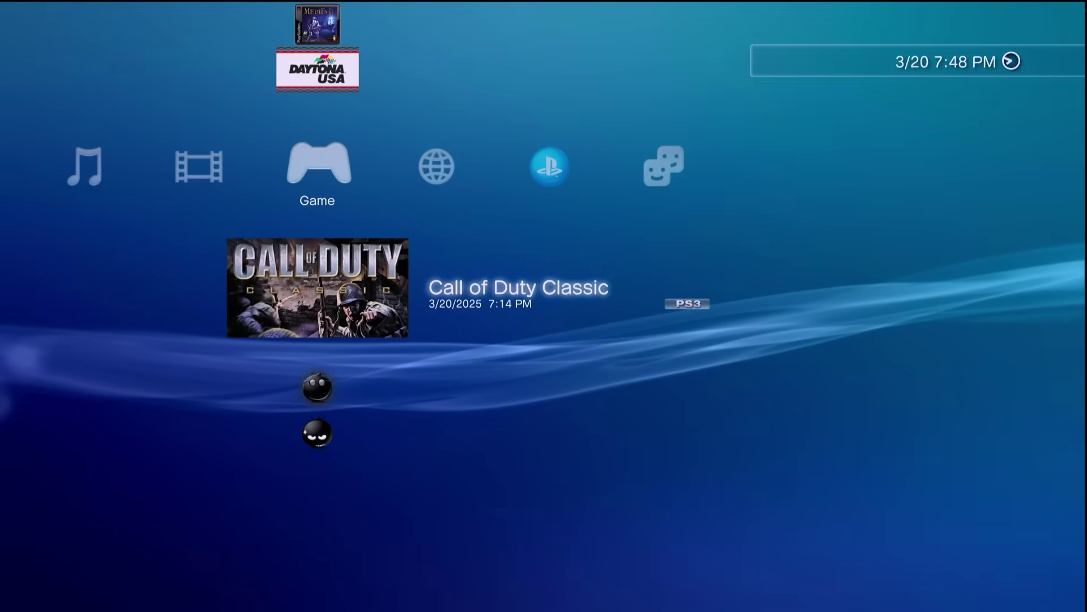
{"action": "key", "text": "Up"}
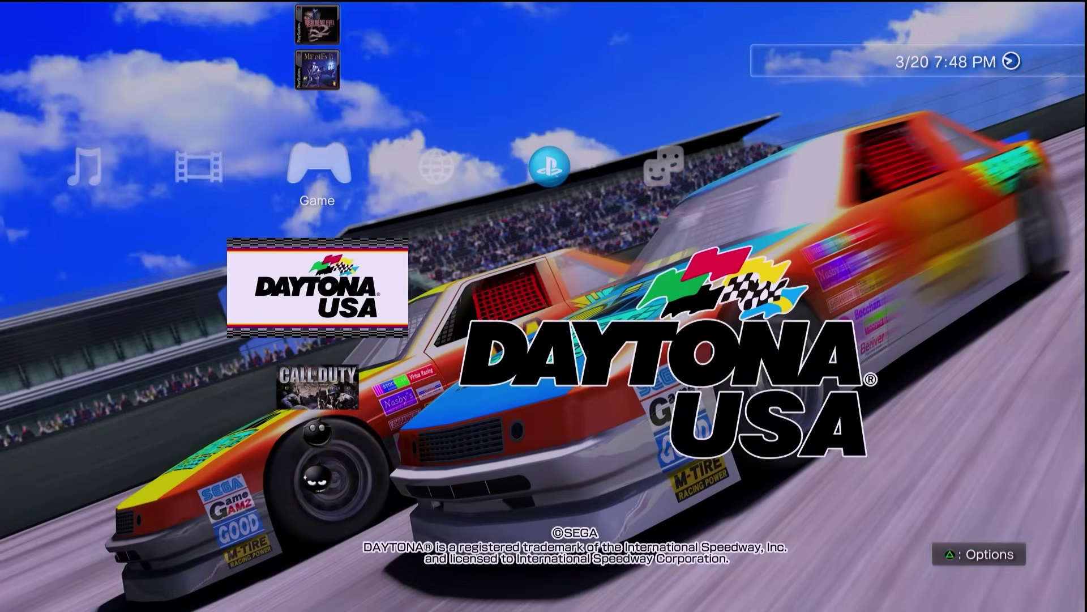
{"action": "key", "text": "Up"}
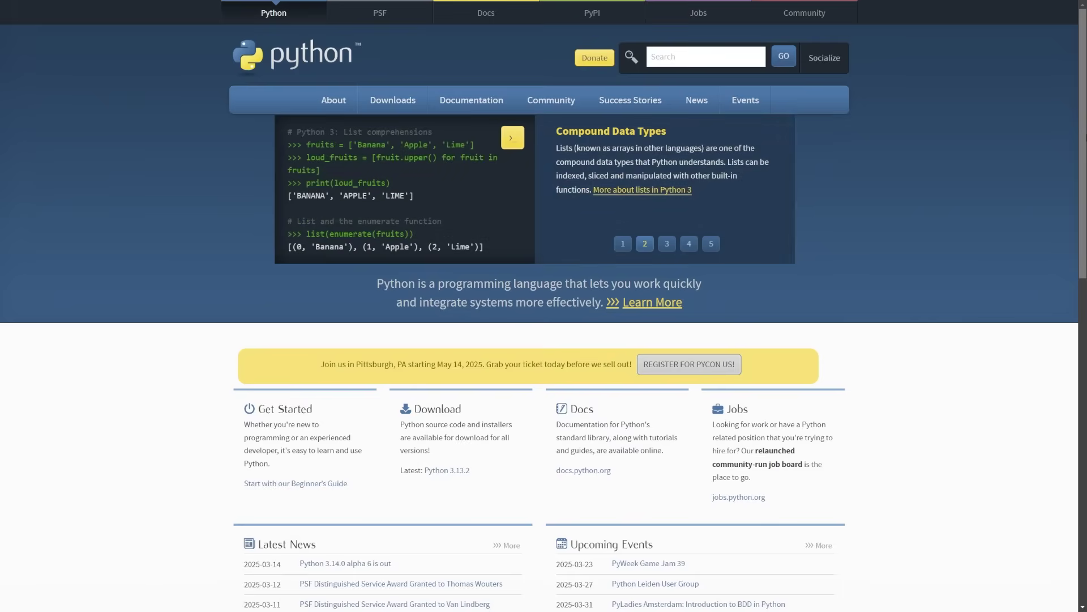
- Open the downloads page of the Python website to get the Windows installer
{"action": "mouse_move", "coordinate": [390, 106]}
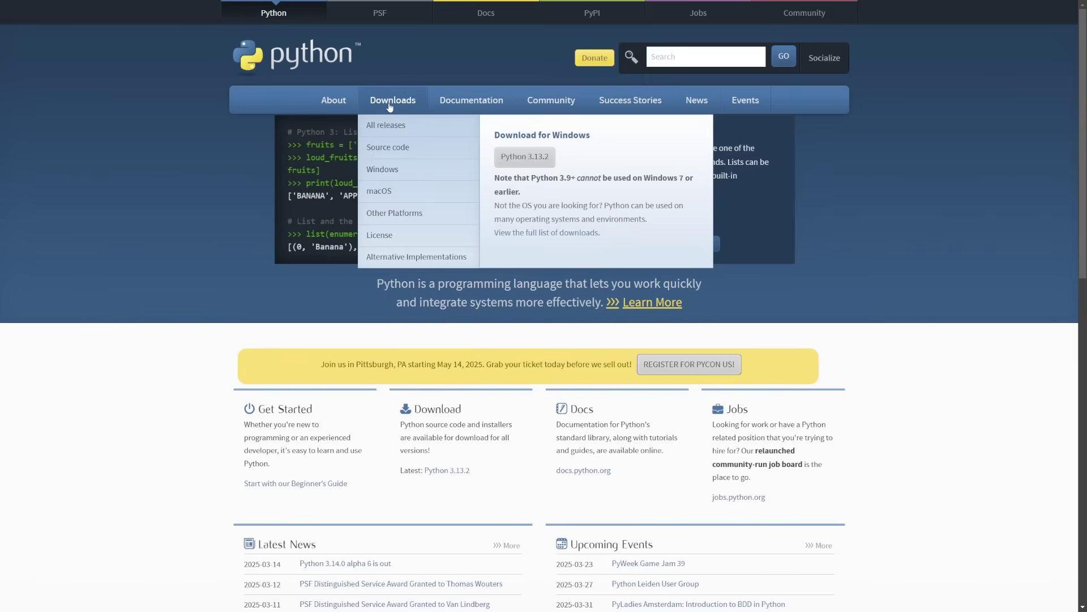
{"action": "left_click", "coordinate": [389, 107]}
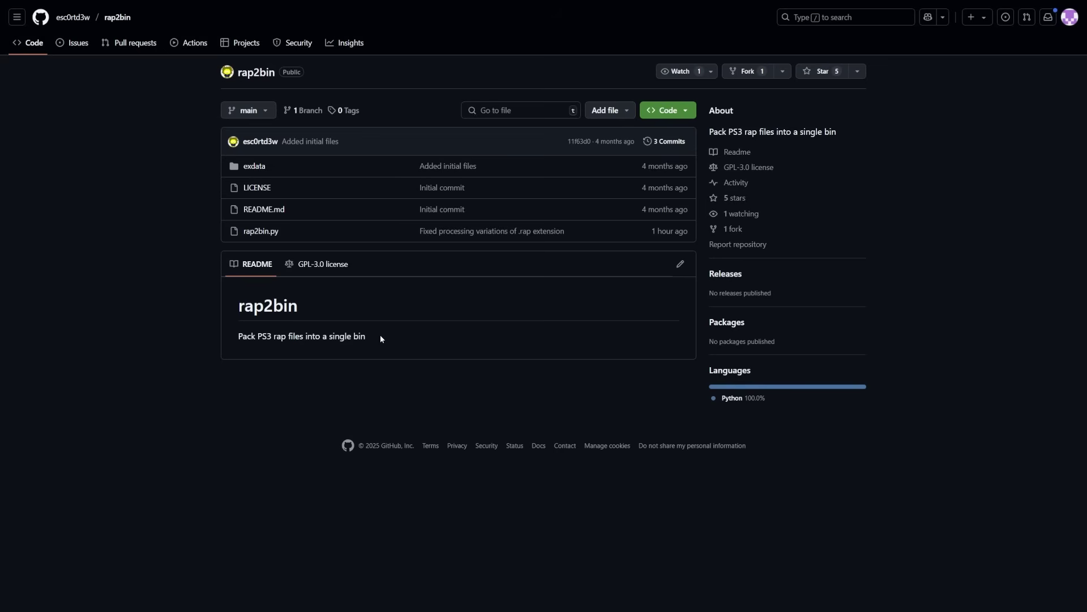
- Download the rap2bin and bin2rap GitHub repositories as ZIP archives
{"action": "left_click", "coordinate": [685, 111]}
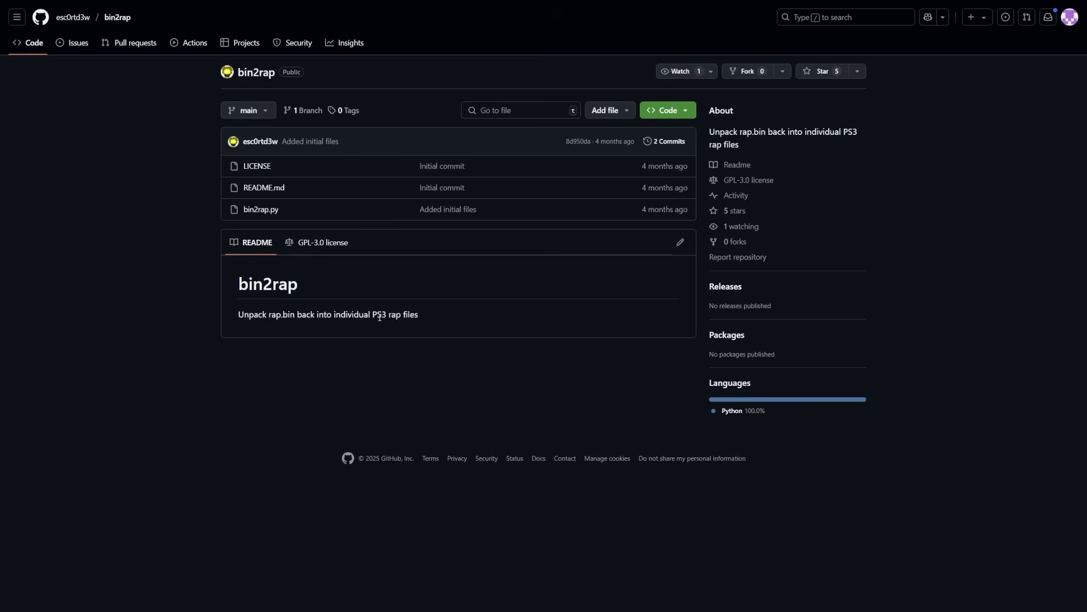
{"action": "left_click", "coordinate": [683, 111]}
{"action": "left_click", "coordinate": [575, 271]}
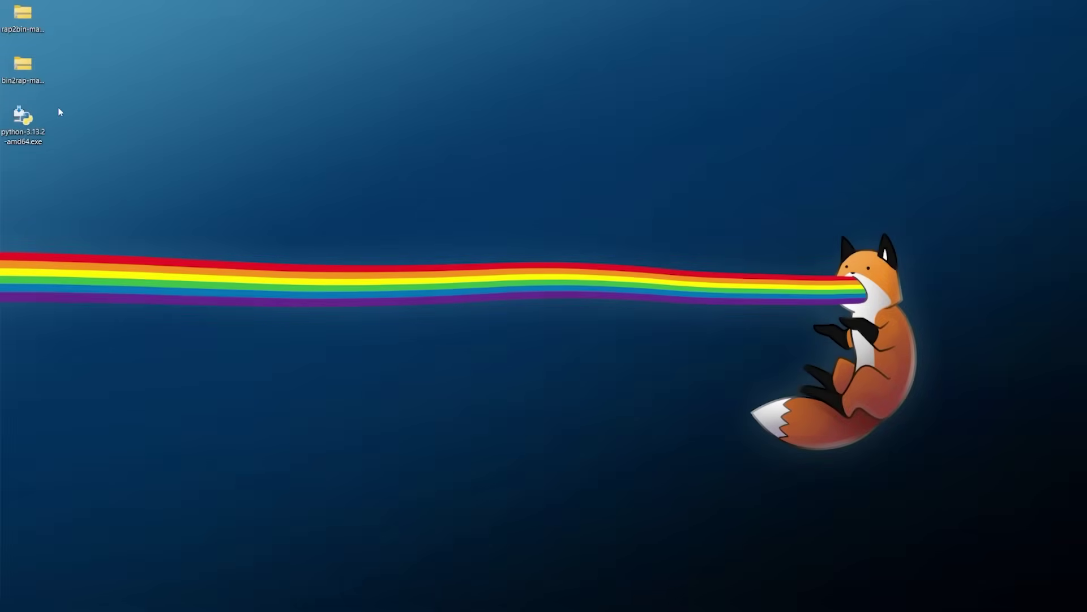
- Run the Python 3.13.2 installer from the desktop, repair the existing installation and close the setup
{"action": "left_click_drag", "start_coordinate": [112, 171], "coordinate": [4, 16]}
{"action": "left_click", "coordinate": [87, 121]}
{"action": "left_click", "coordinate": [23, 119]}
{"action": "double_click", "coordinate": [26, 118]}
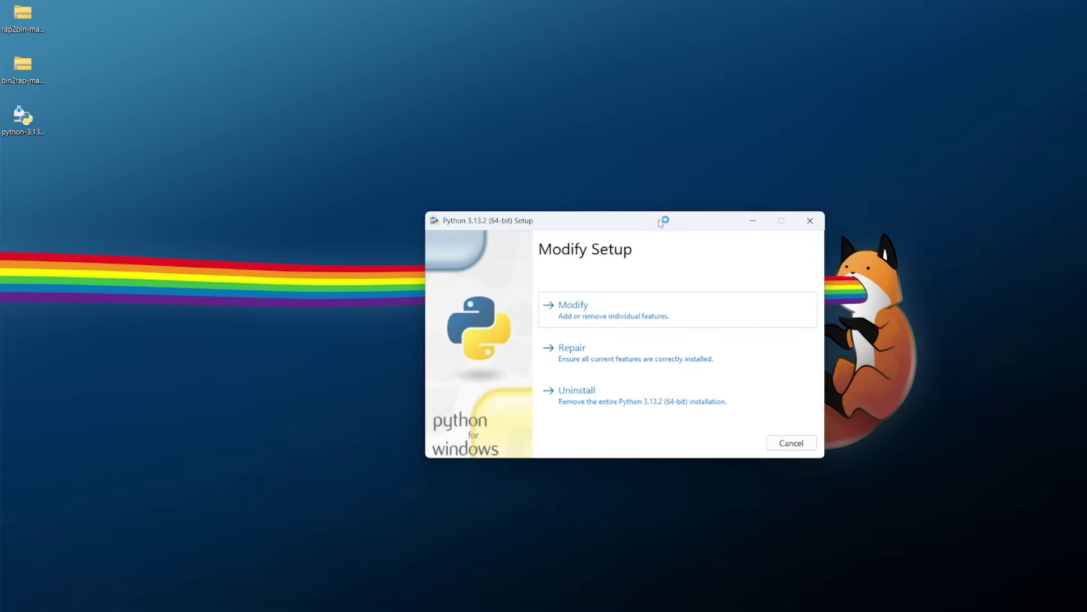
{"action": "left_click_drag", "start_coordinate": [661, 223], "coordinate": [391, 139]}
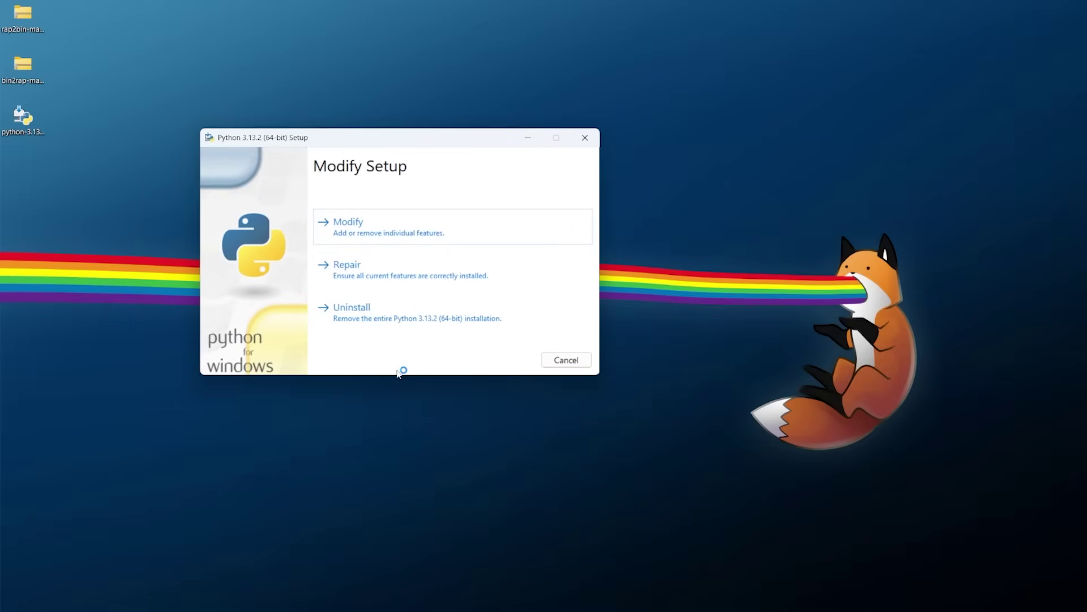
{"action": "left_click", "coordinate": [350, 273]}
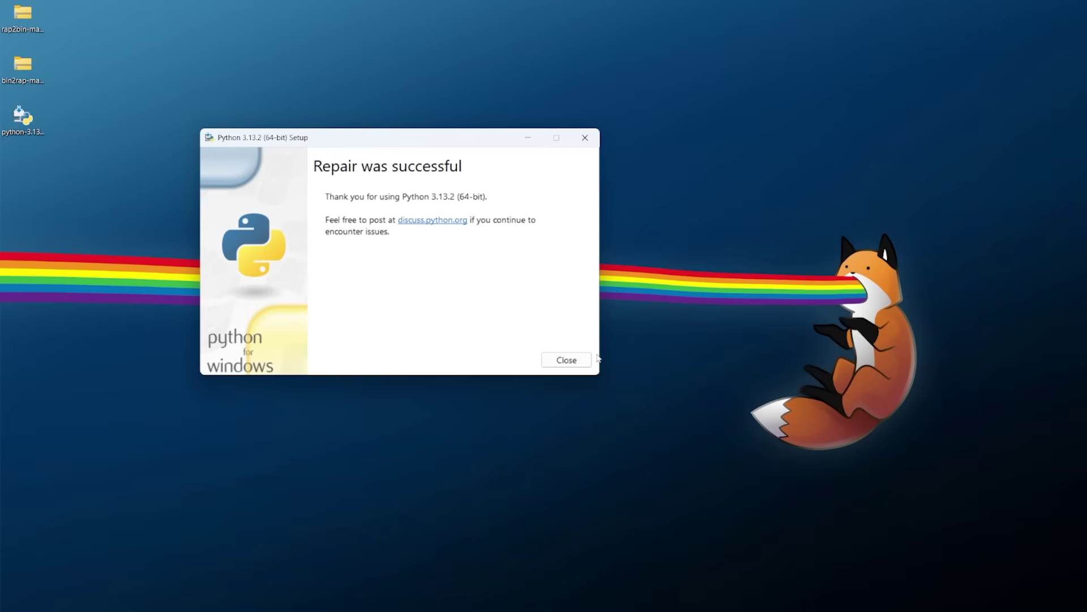
{"action": "left_click", "coordinate": [566, 360]}
- Permanently delete the Python 3.13.2 installer from the desktop
{"action": "left_click", "coordinate": [22, 120]}
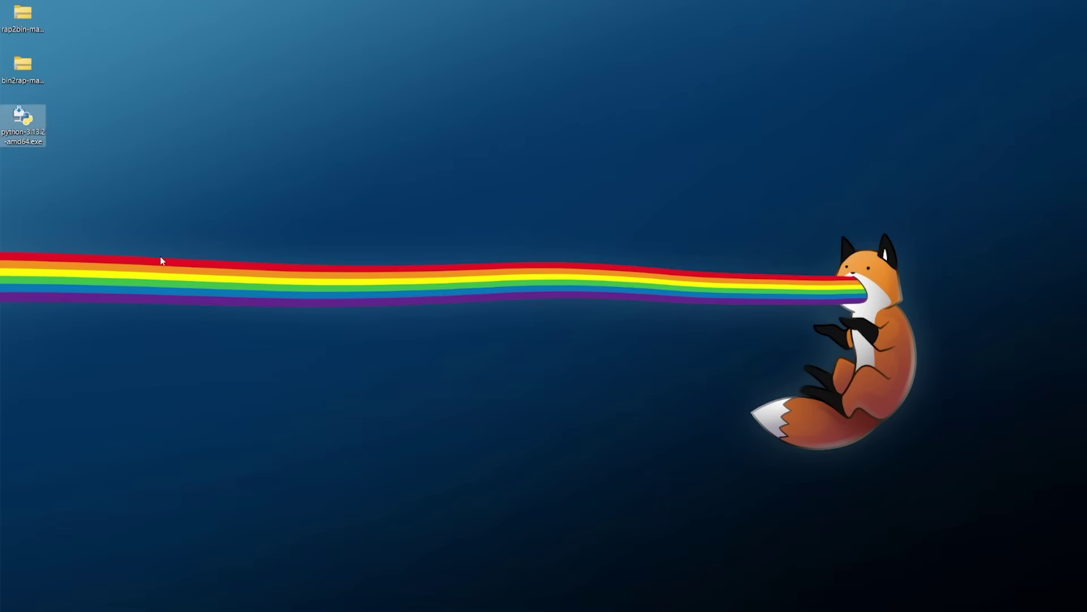
{"action": "key", "text": "shift+Delete"}
{"action": "key", "text": "Return"}
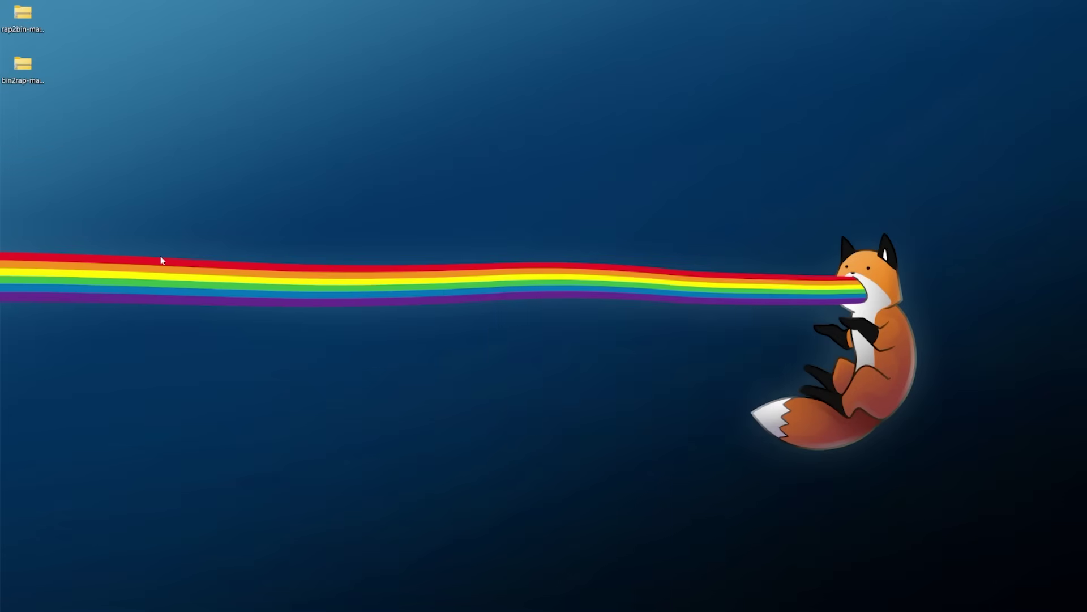
- Extract the rap2bin-main and bin2rap-main ZIP archives onto the desktop with 7-Zip, and delete both archives
{"action": "left_click", "coordinate": [39, 70]}
{"action": "left_click", "coordinate": [59, 65]}
{"action": "left_click_drag", "start_coordinate": [78, 72], "coordinate": [24, 12]}
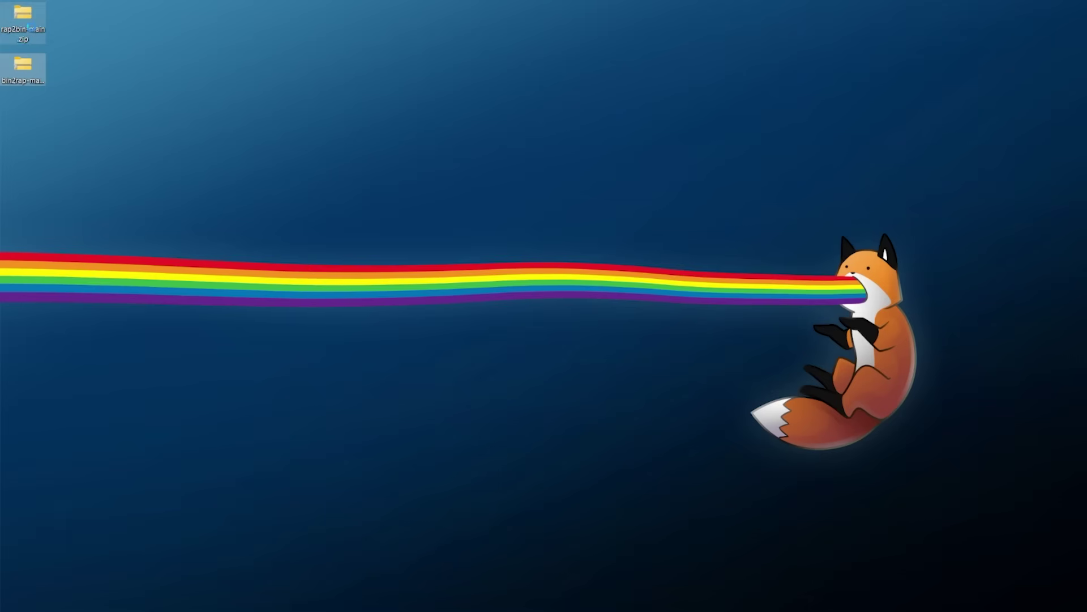
{"action": "right_click", "coordinate": [32, 27]}
{"action": "mouse_move", "coordinate": [79, 122]}
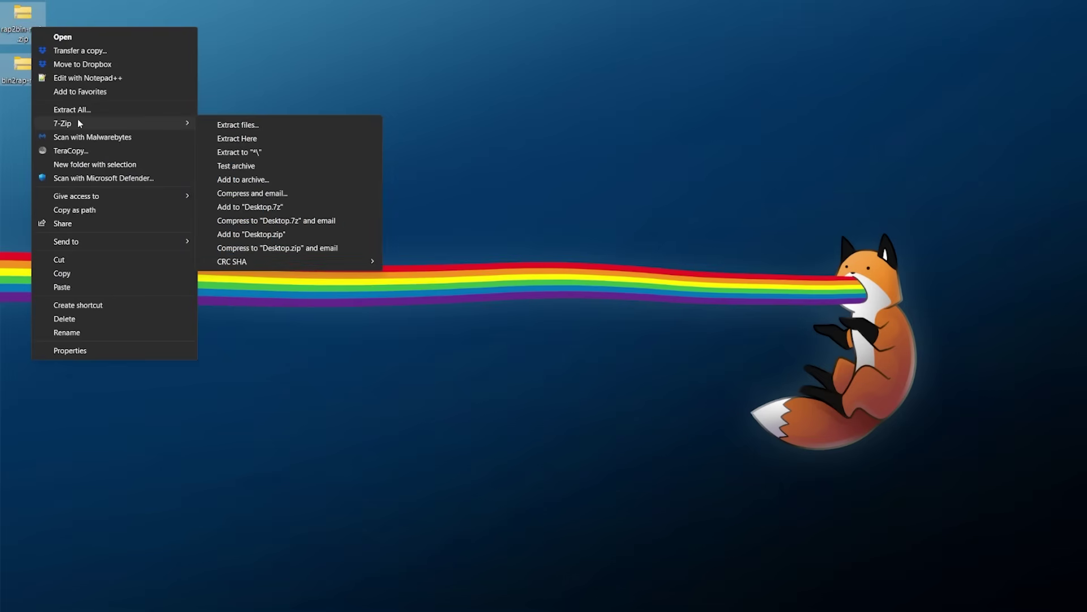
{"action": "left_click", "coordinate": [247, 138]}
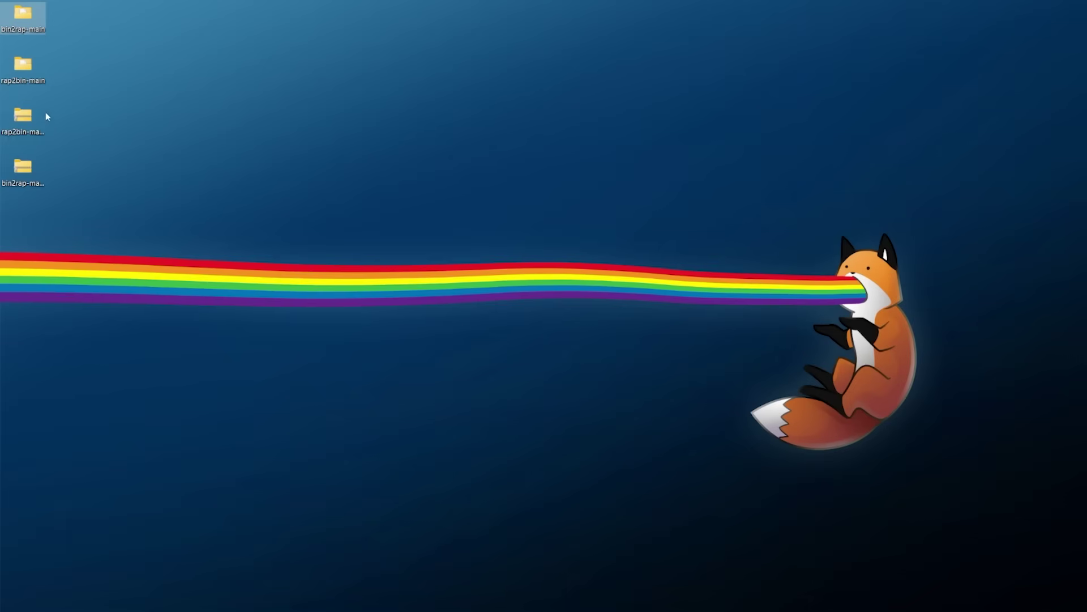
{"action": "left_click_drag", "start_coordinate": [74, 237], "coordinate": [34, 120]}
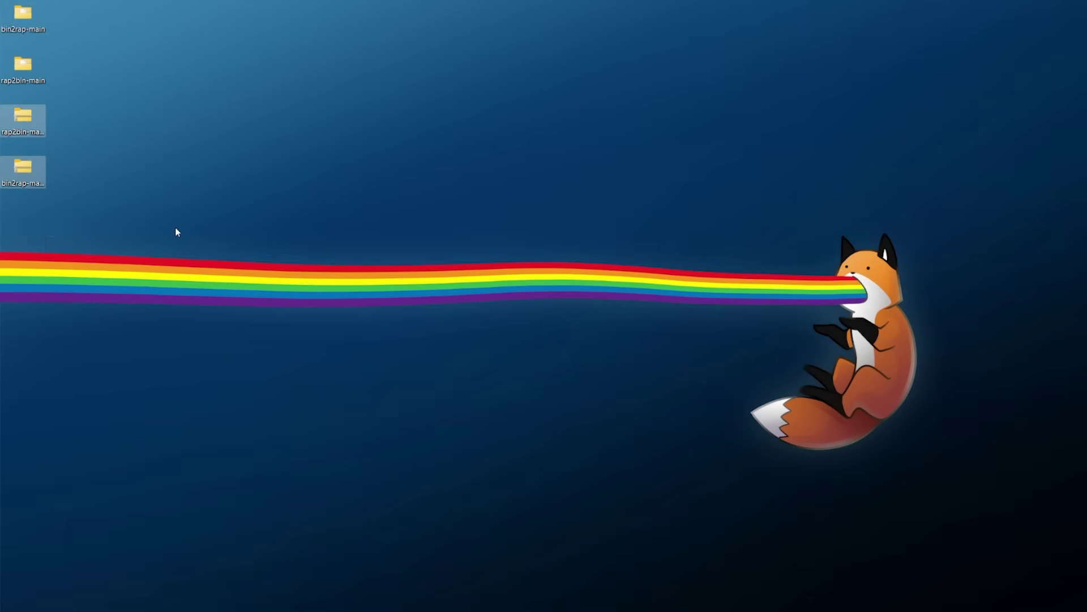
{"action": "key", "text": "Delete"}
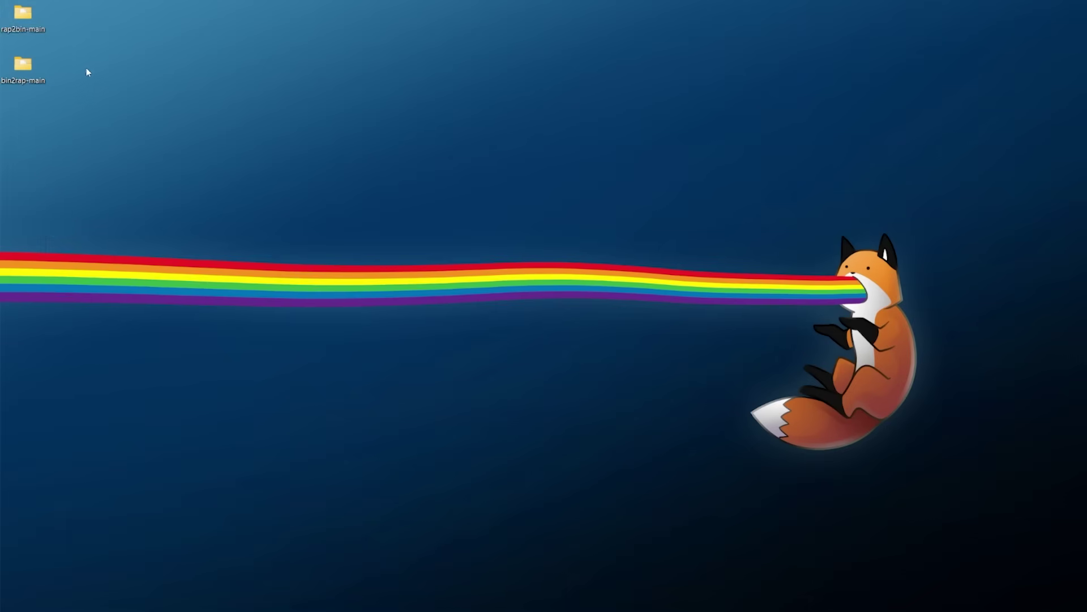
- Open the exdata folder inside rap2bin-main and add the four RAP license files to it
{"action": "double_click", "coordinate": [22, 17]}
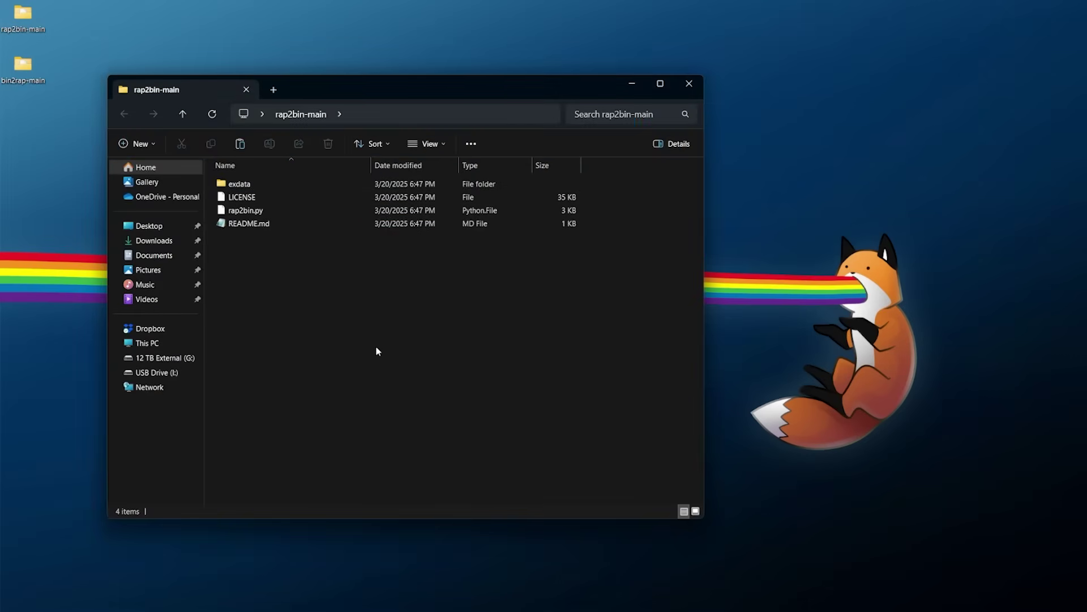
{"action": "double_click", "coordinate": [277, 185]}
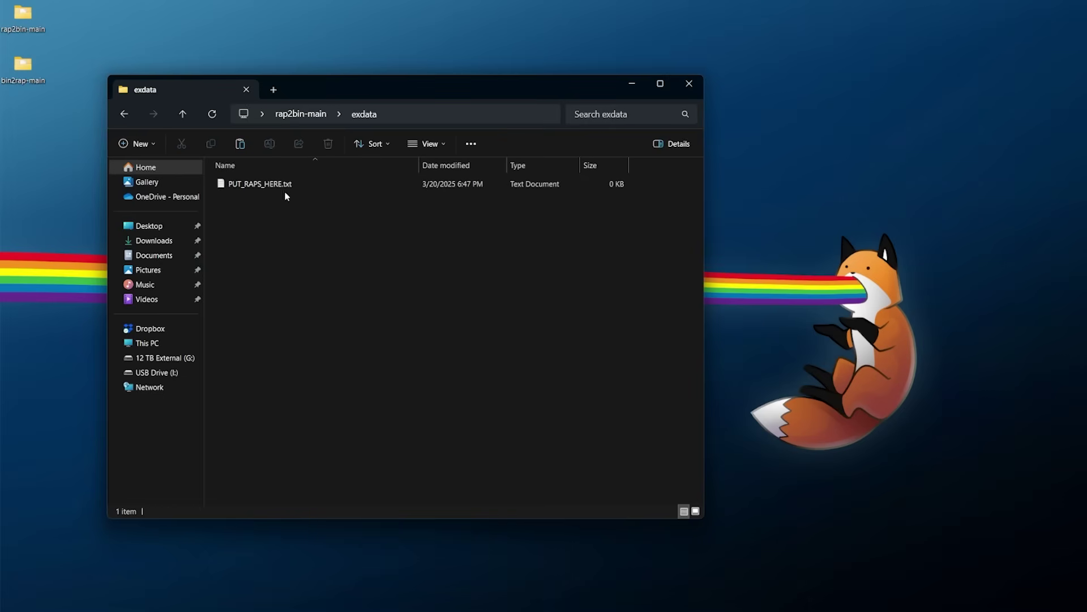
{"action": "left_click", "coordinate": [307, 115]}
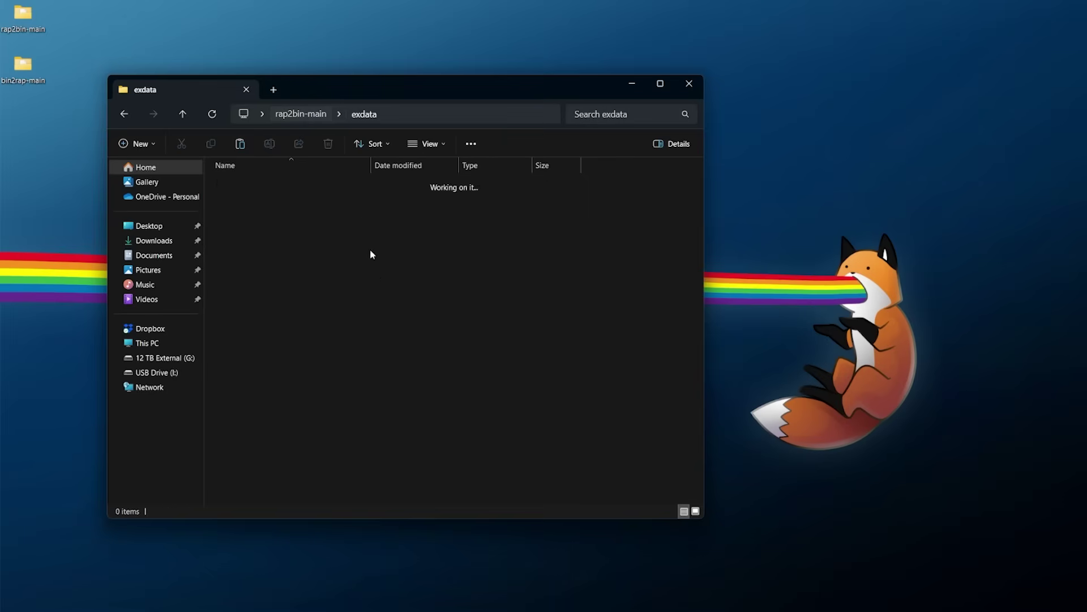
{"action": "left_click", "coordinate": [378, 295]}
{"action": "double_click", "coordinate": [262, 186]}
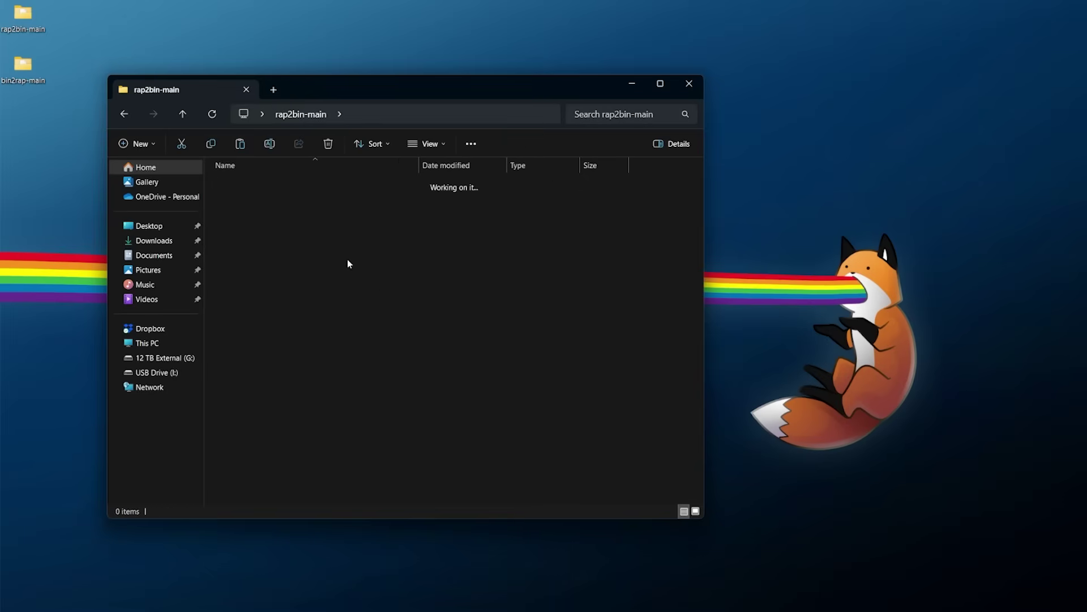
{"action": "right_click", "coordinate": [315, 218]}
{"action": "left_click", "coordinate": [368, 302]}
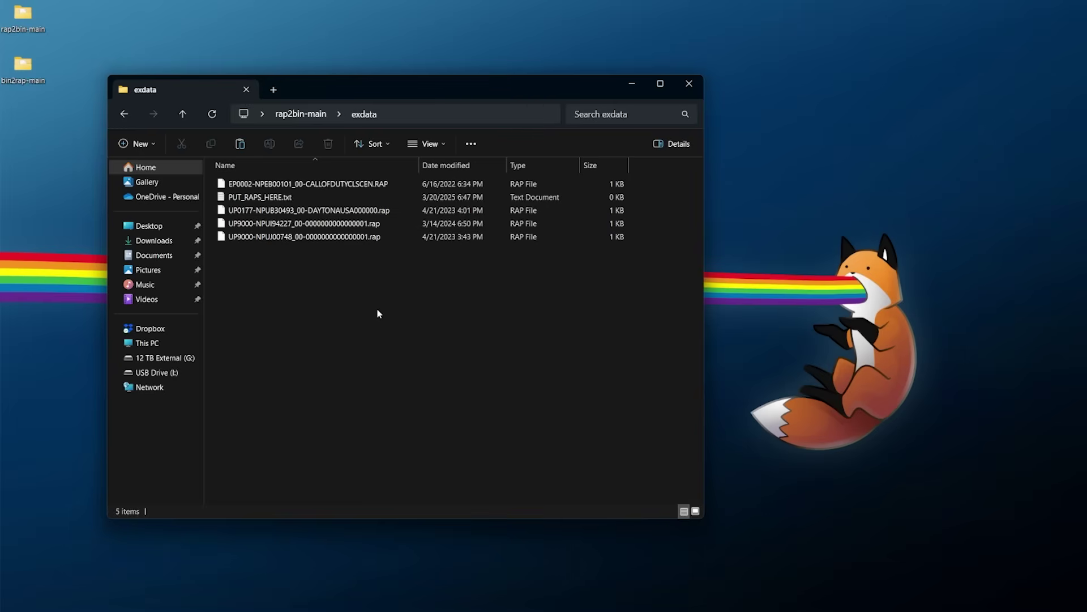
{"action": "left_click_drag", "start_coordinate": [378, 313], "coordinate": [325, 291]}
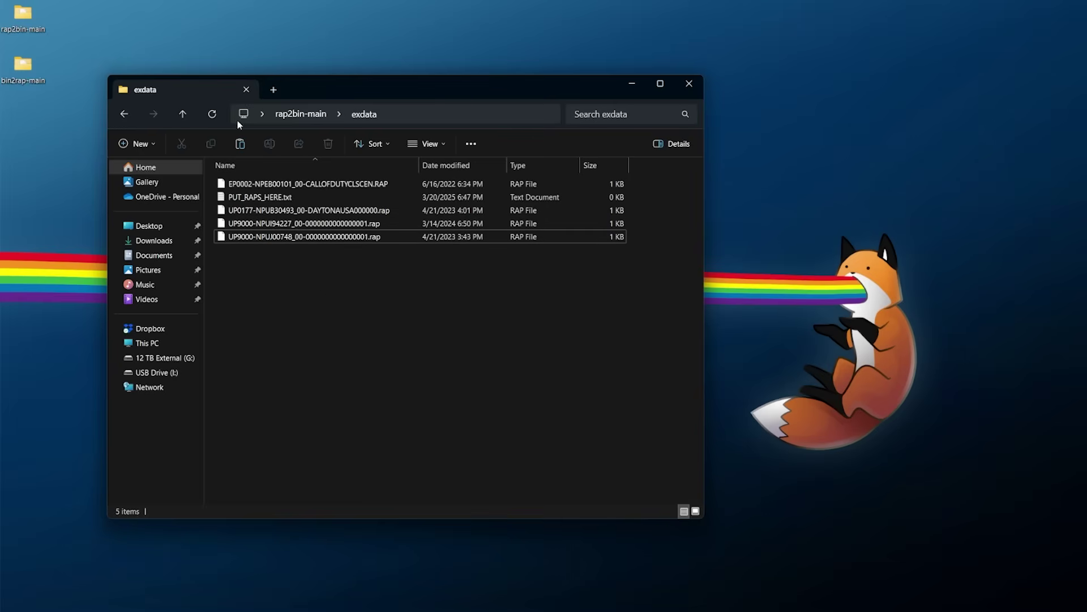
{"action": "left_click", "coordinate": [303, 224]}
{"action": "left_click", "coordinate": [331, 210]}
{"action": "left_click", "coordinate": [385, 303]}
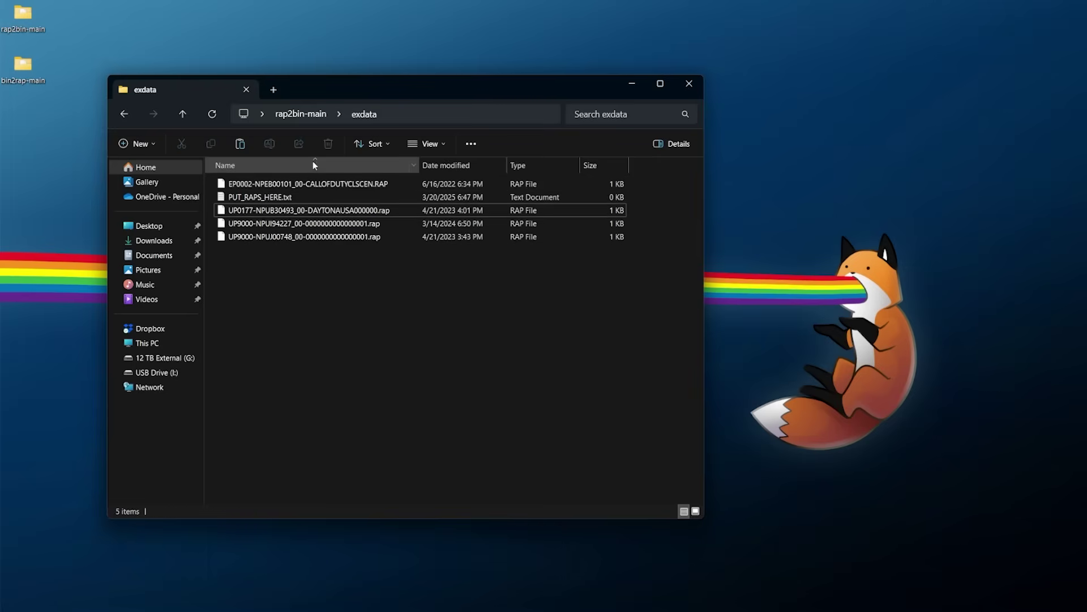
- Return to the rap2bin-main folder and open a command prompt (cmd) at that location
{"action": "left_click", "coordinate": [301, 115]}
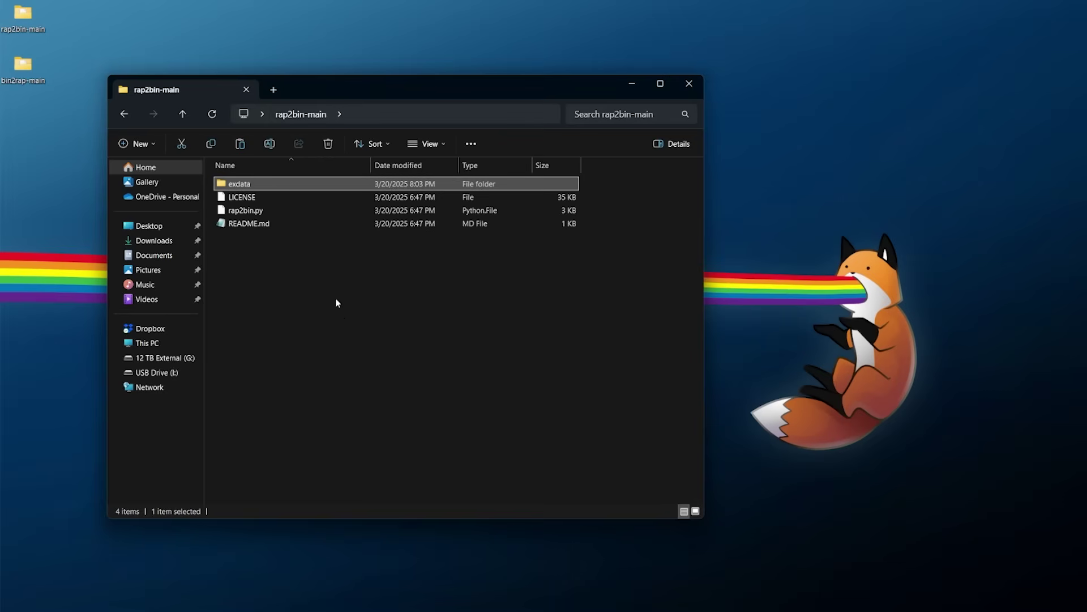
{"action": "double_click", "coordinate": [262, 185]}
{"action": "left_click", "coordinate": [368, 107]}
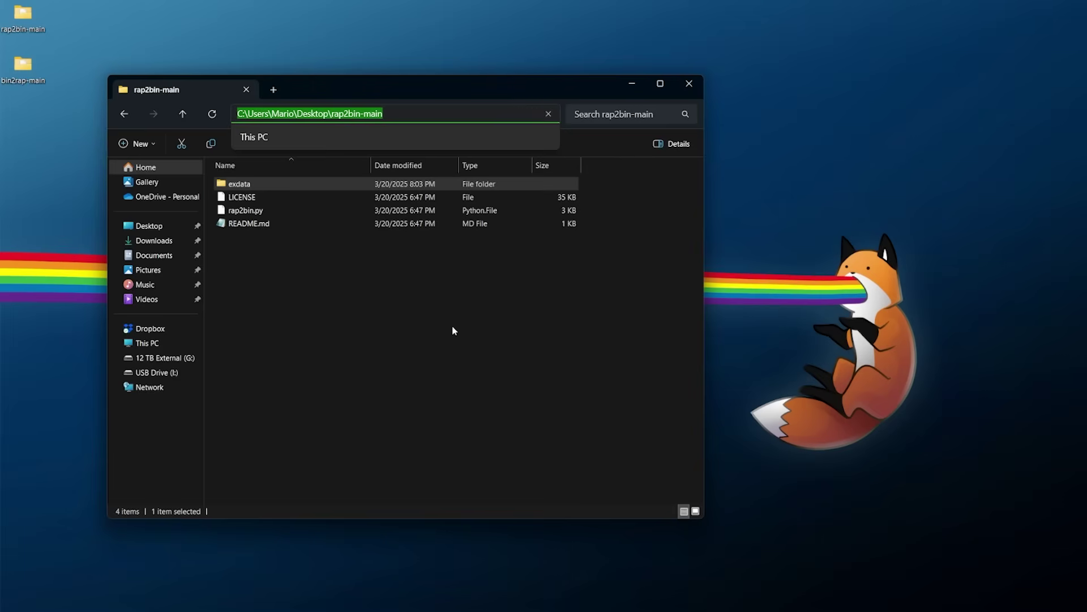
{"action": "key", "text": "BackSpace"}
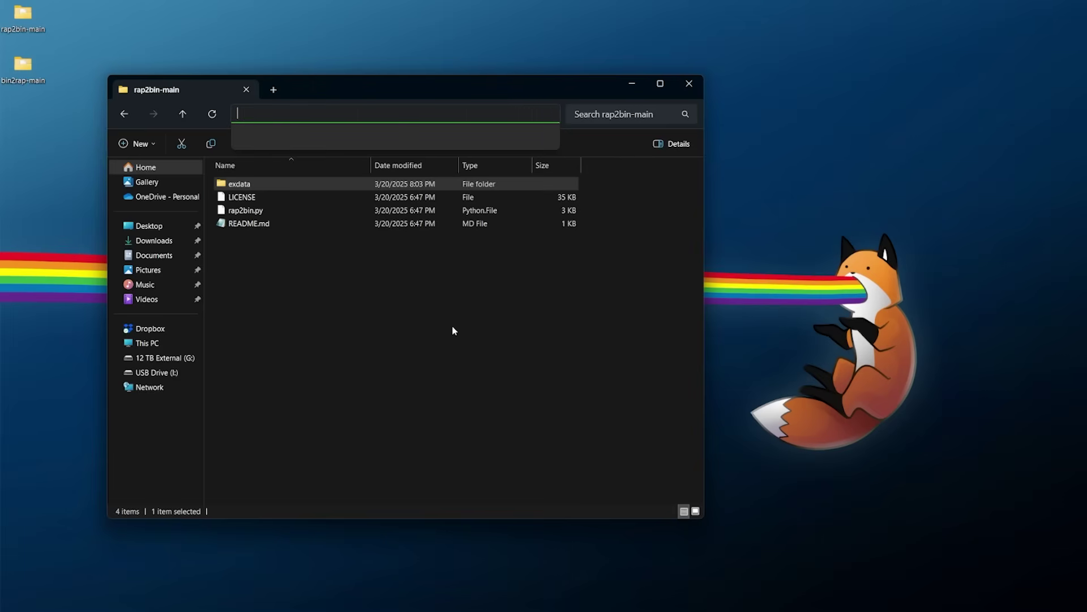
{"action": "type", "text": "cmd"}
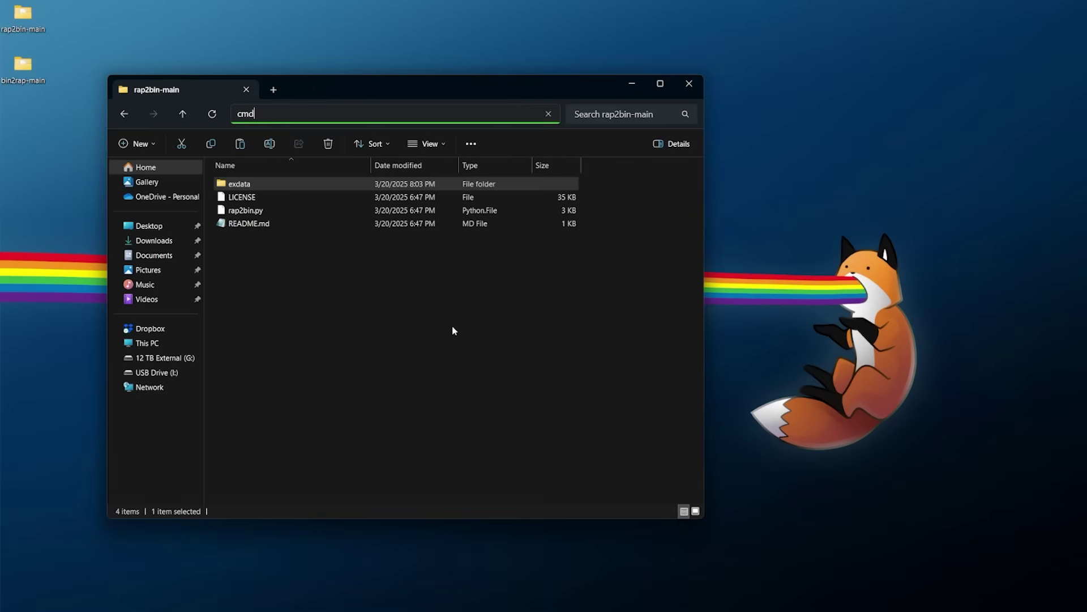
{"action": "key", "text": "Return"}
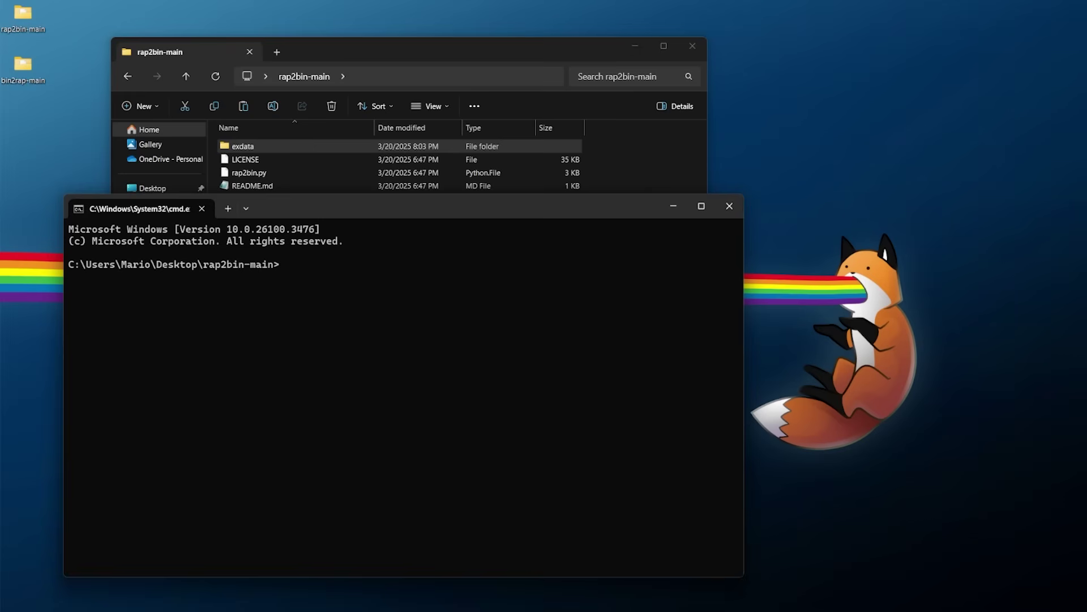
- Run "python rap2bin.py" to pack the RAP files into a single bin, and close the command prompt
{"action": "type", "text": "python rap2bin.py"}
{"action": "key", "text": "Return"}
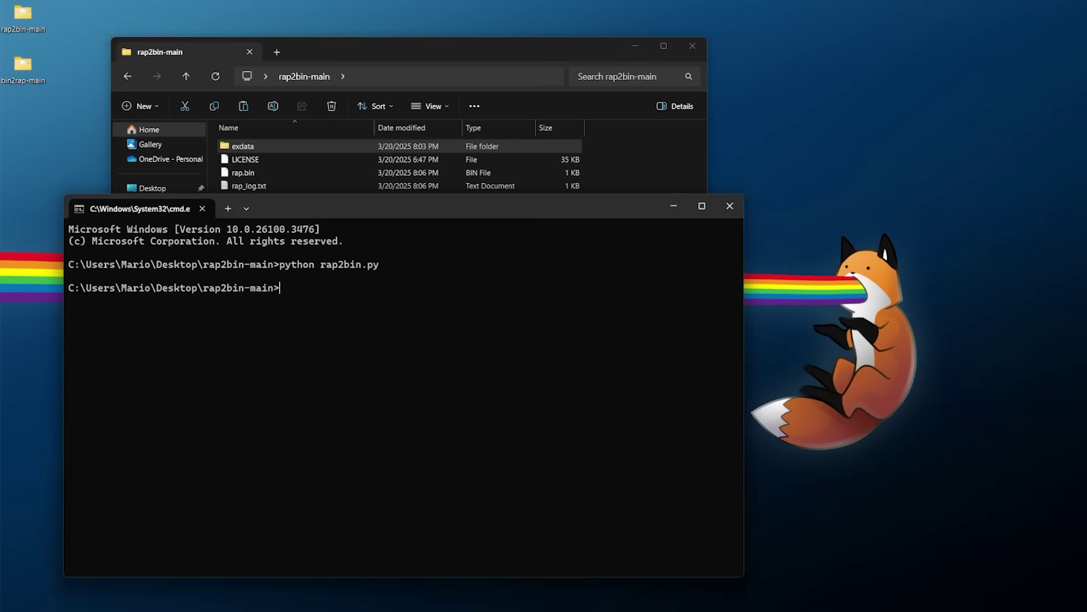
{"action": "left_click", "coordinate": [730, 206]}
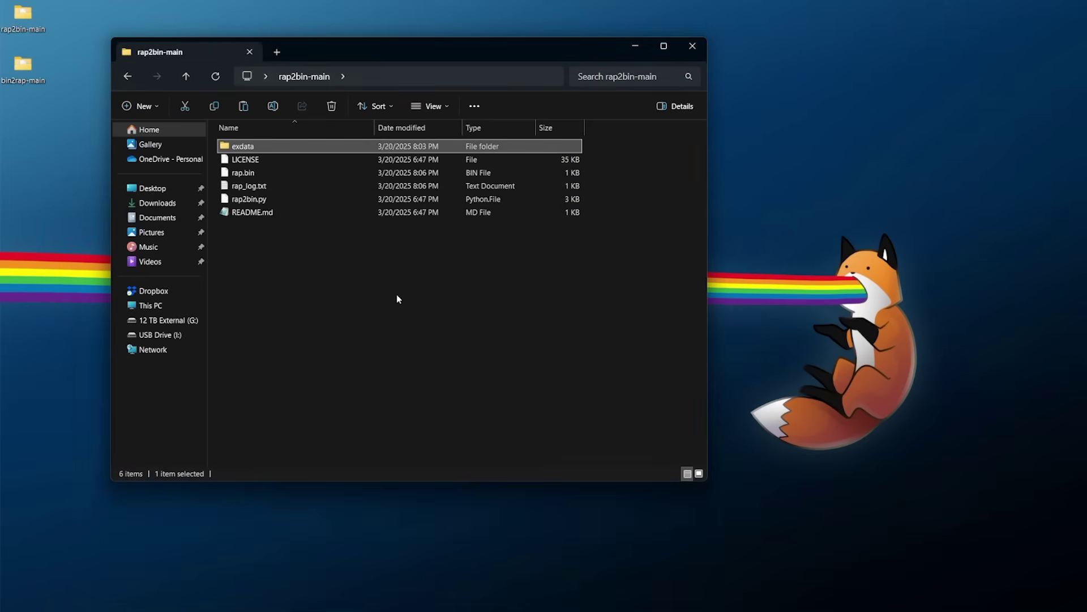
- Open rap_log.txt, examine the key logged for each packed RAP file, and close the log
{"action": "left_click", "coordinate": [263, 189]}
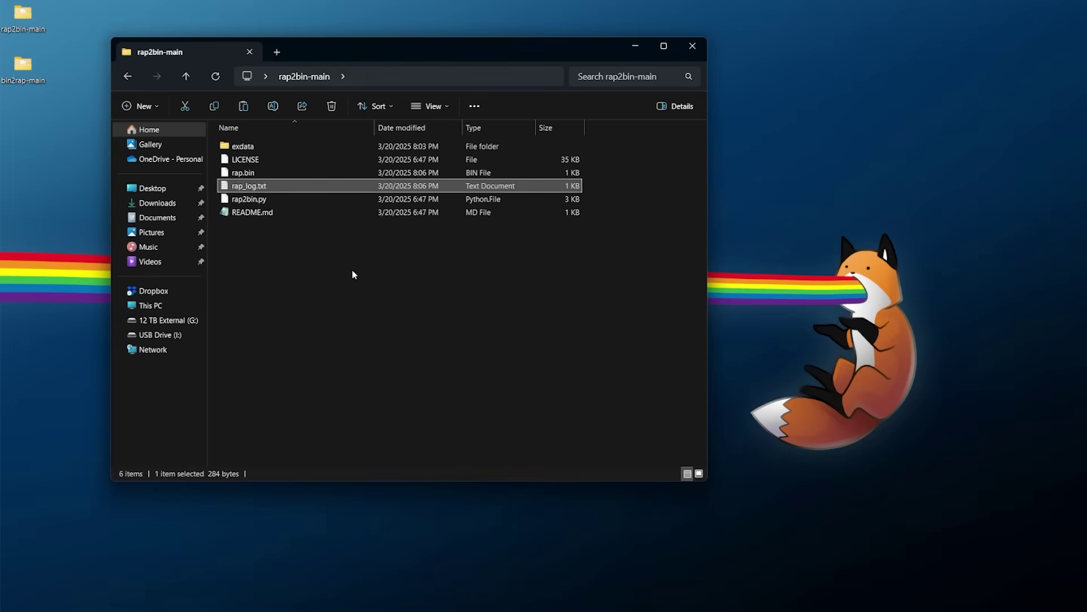
{"action": "left_click", "coordinate": [263, 174]}
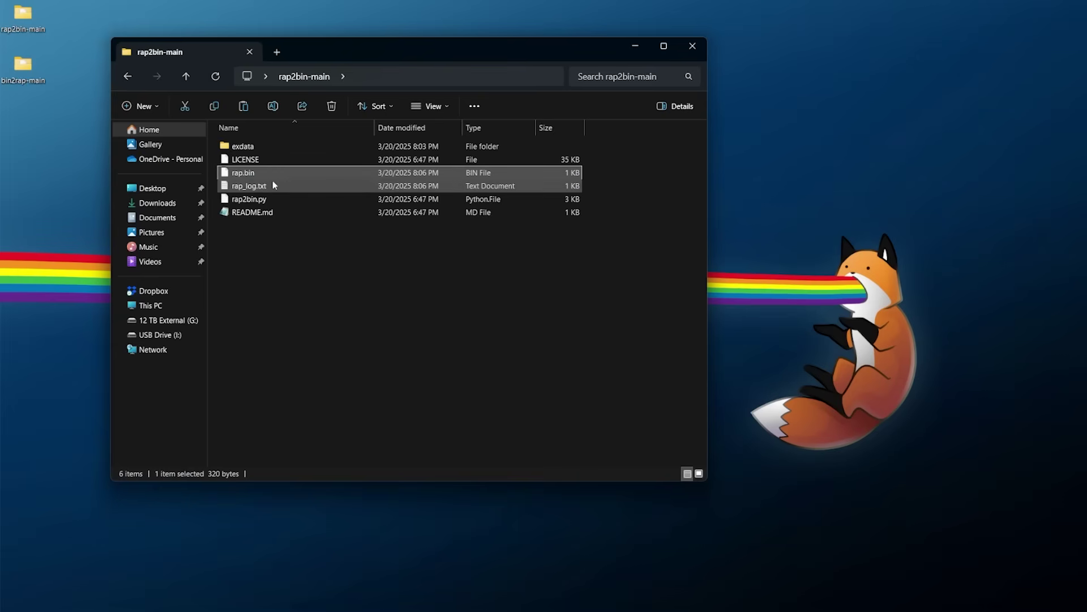
{"action": "left_click", "coordinate": [273, 185]}
{"action": "key", "text": "Return"}
{"action": "left_click_drag", "start_coordinate": [313, 45], "coordinate": [469, 167]}
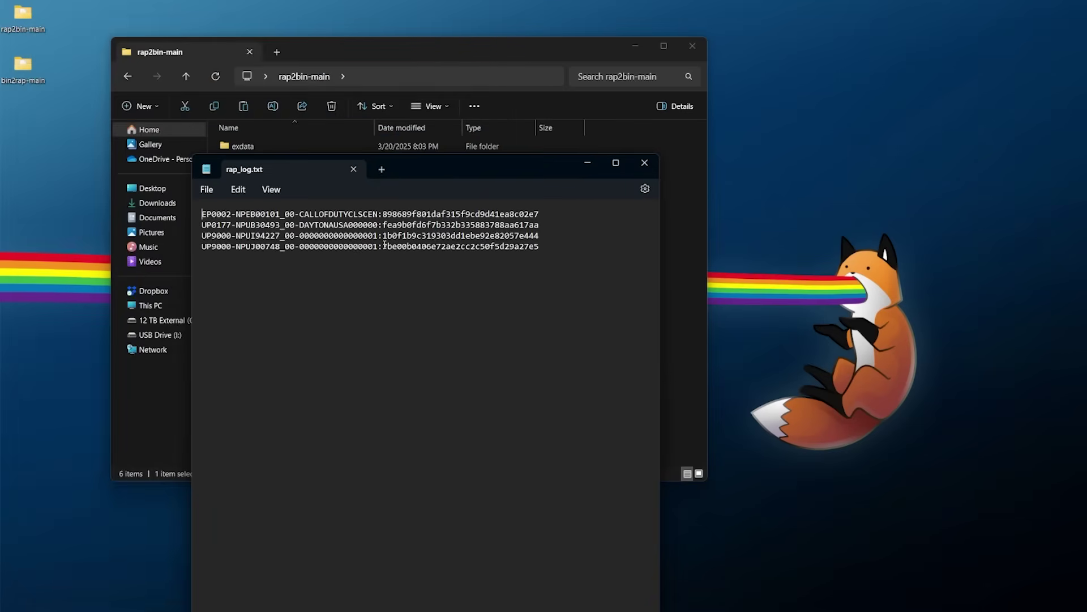
{"action": "double_click", "coordinate": [408, 216]}
{"action": "double_click", "coordinate": [424, 225]}
{"action": "double_click", "coordinate": [425, 246]}
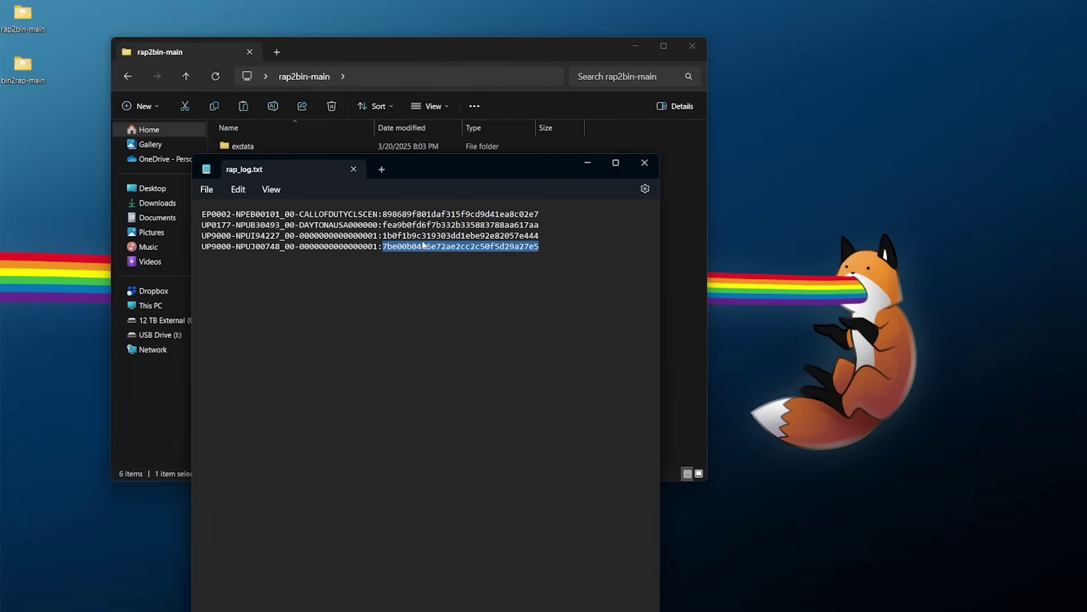
{"action": "left_click", "coordinate": [408, 237]}
{"action": "double_click", "coordinate": [409, 237]}
{"action": "left_click", "coordinate": [353, 168]}
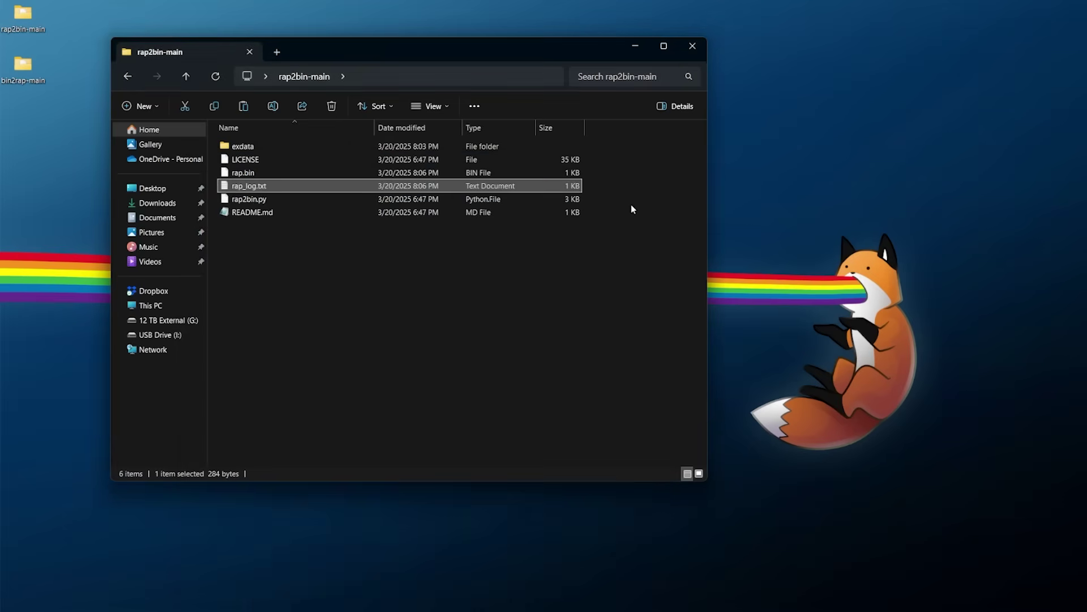
- Review the RAP files in the exdata folder against the generated rap.bin, ending back in the rap2bin-main folder
{"action": "left_click", "coordinate": [253, 151]}
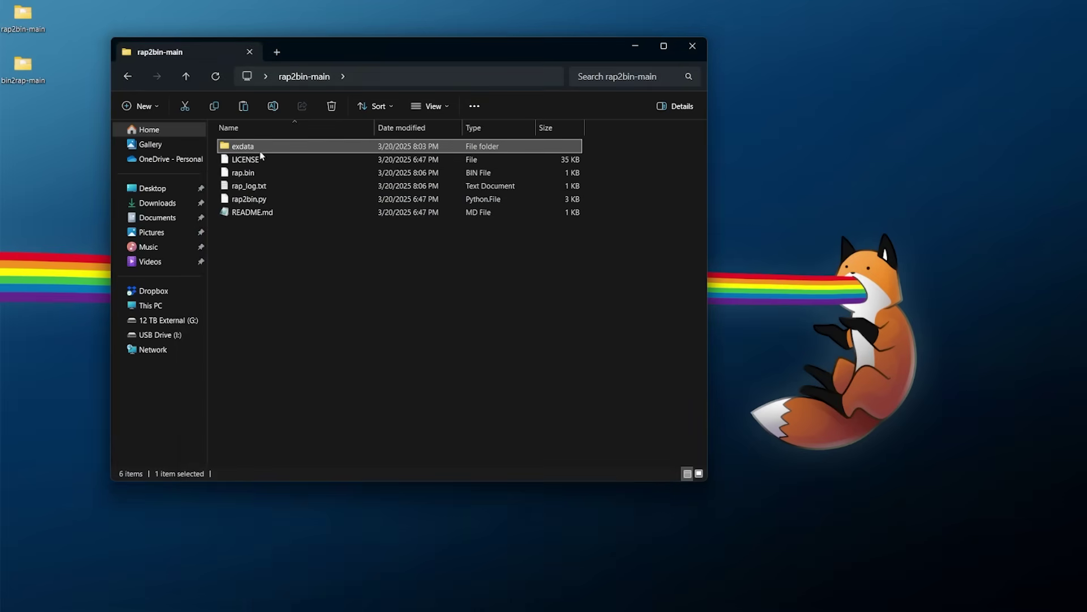
{"action": "double_click", "coordinate": [252, 148]}
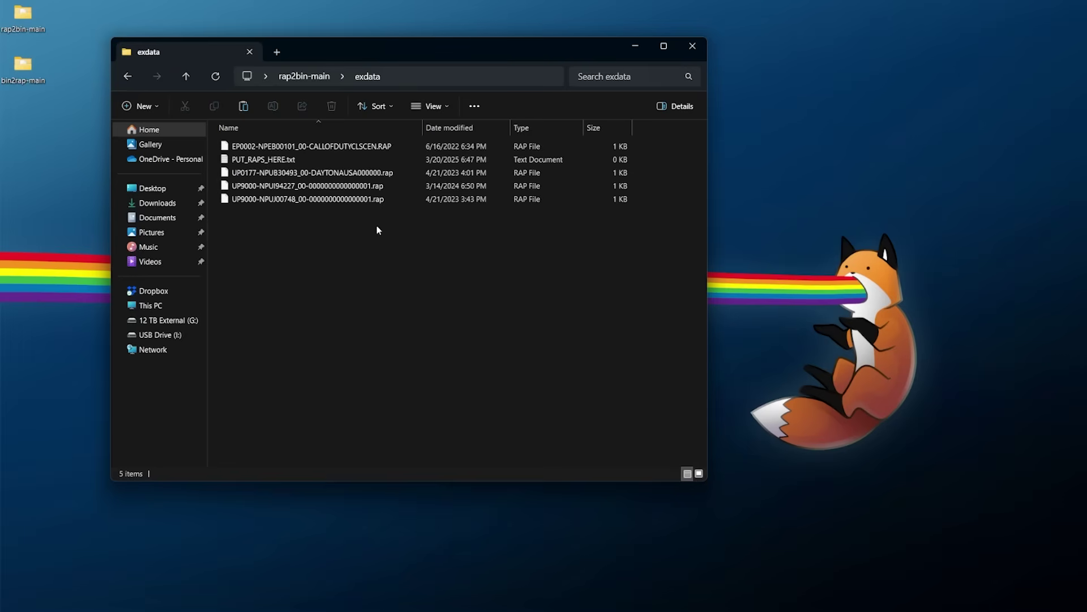
{"action": "left_click", "coordinate": [304, 75]}
{"action": "left_click", "coordinate": [264, 175]}
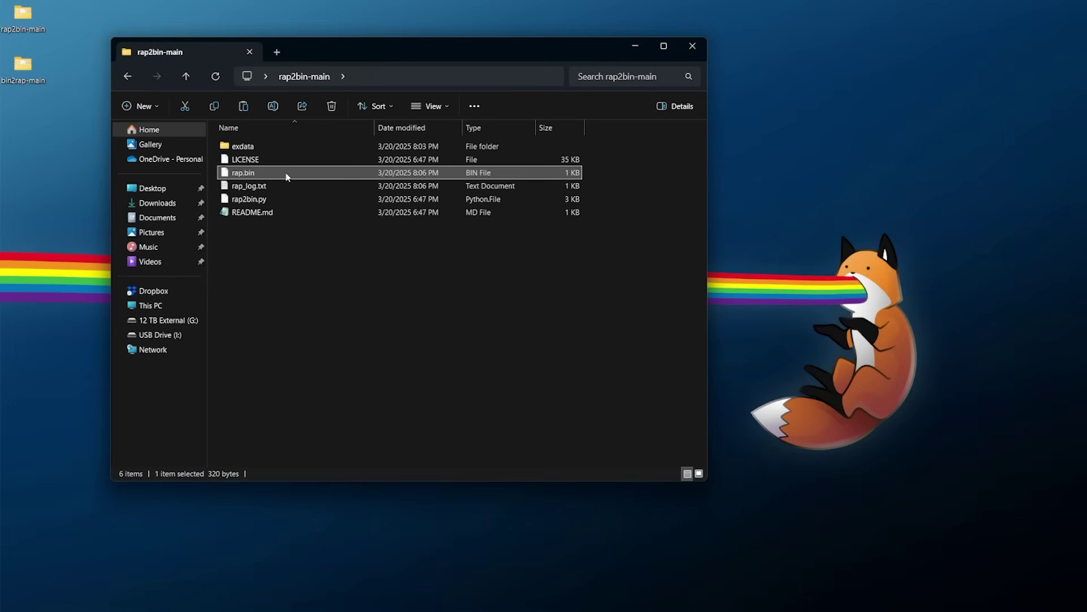
{"action": "double_click", "coordinate": [258, 146]}
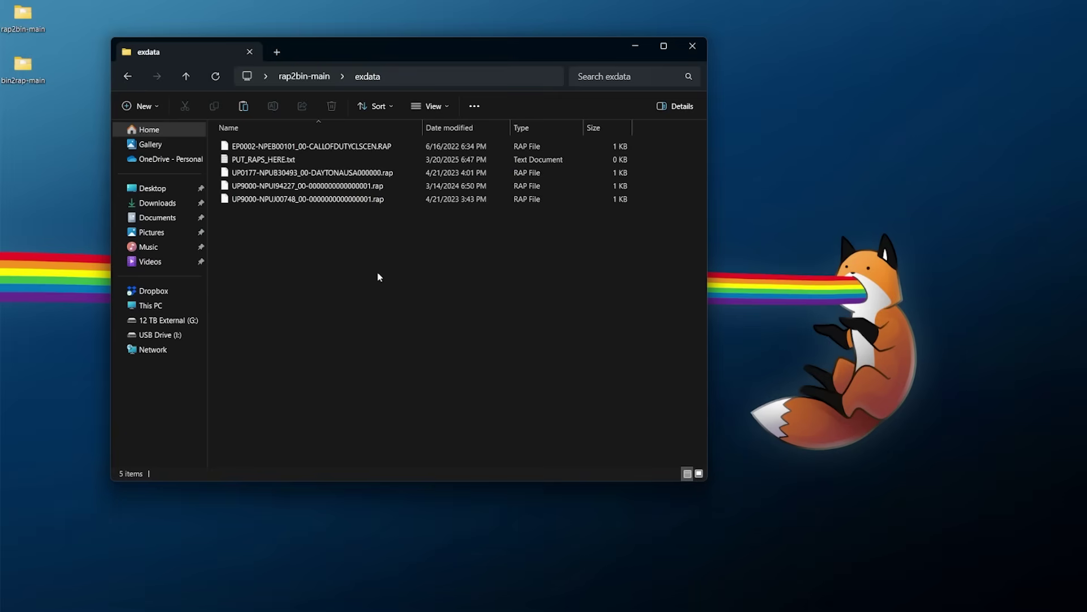
{"action": "left_click", "coordinate": [302, 76]}
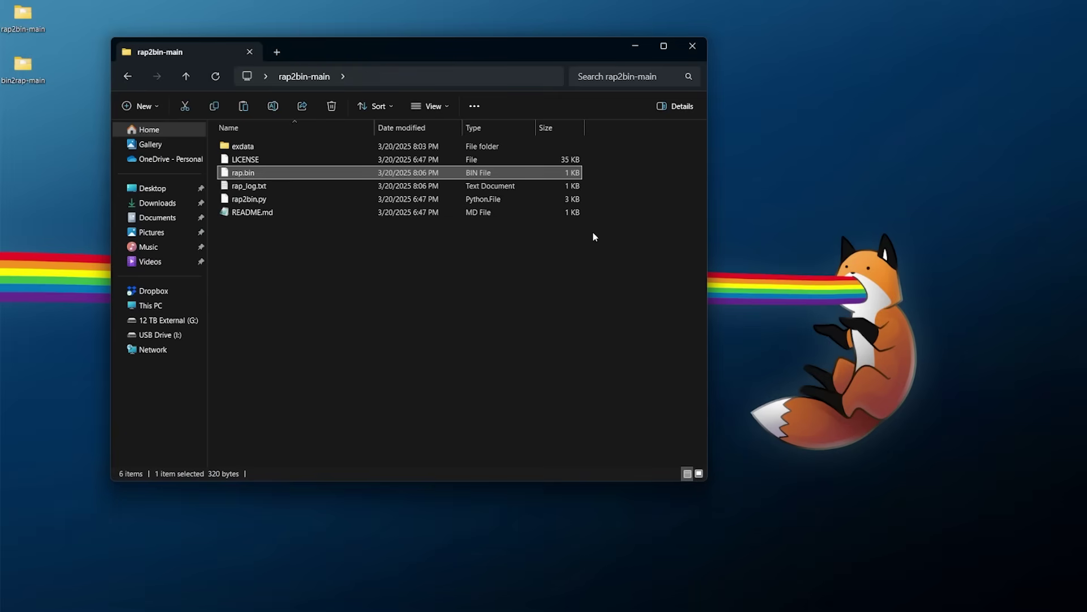
- Launch IDLE (Python 3.13 64-bit) and open rap2bin.py from the rap2bin-main folder in it
{"action": "key", "text": "super"}
{"action": "type", "text": "idle"}
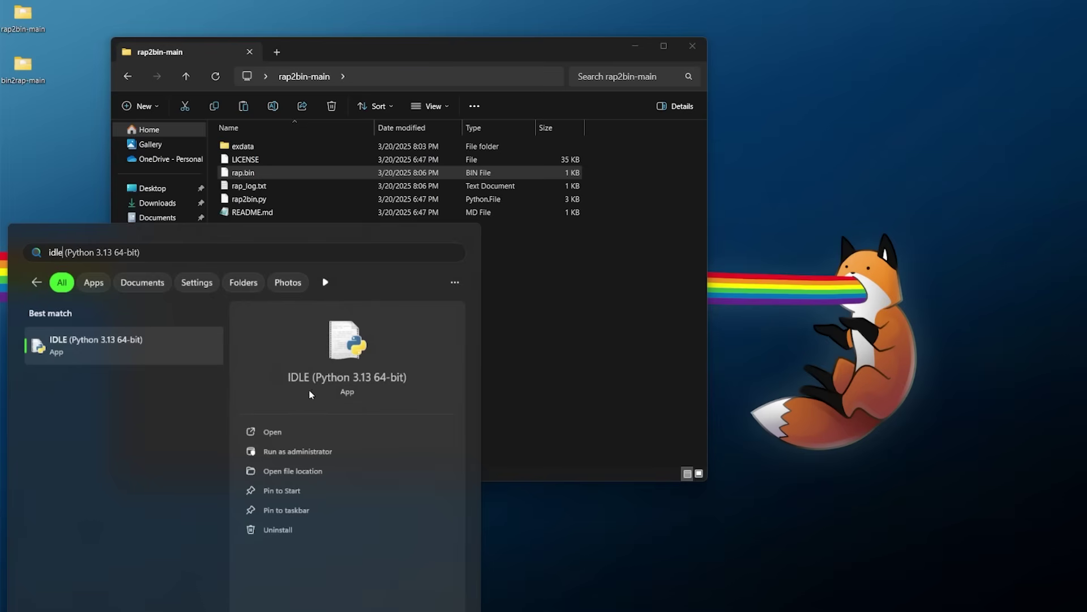
{"action": "left_click", "coordinate": [132, 347]}
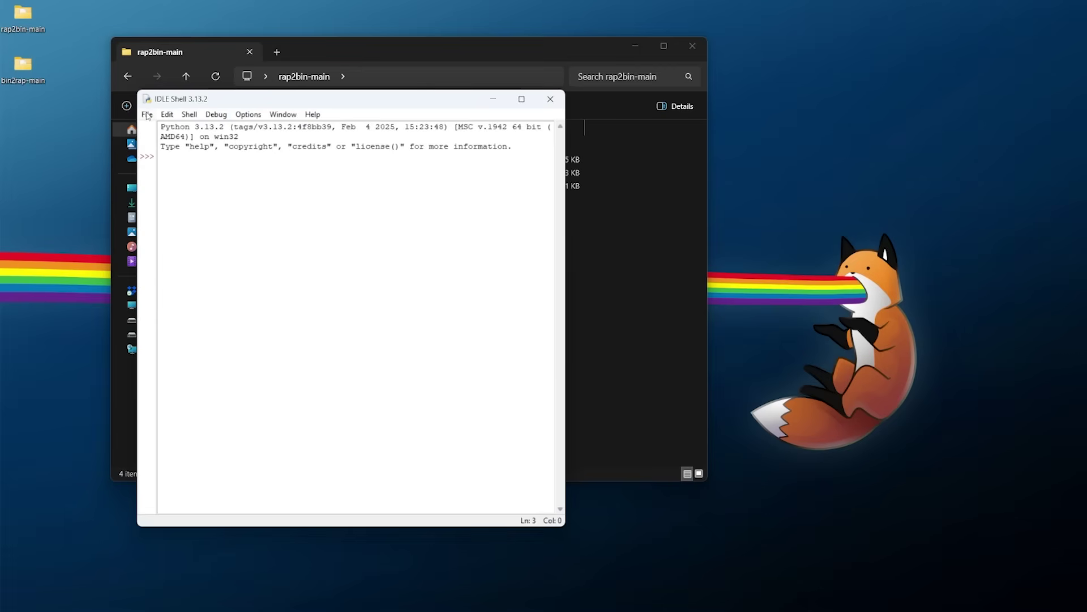
{"action": "left_click", "coordinate": [147, 115]}
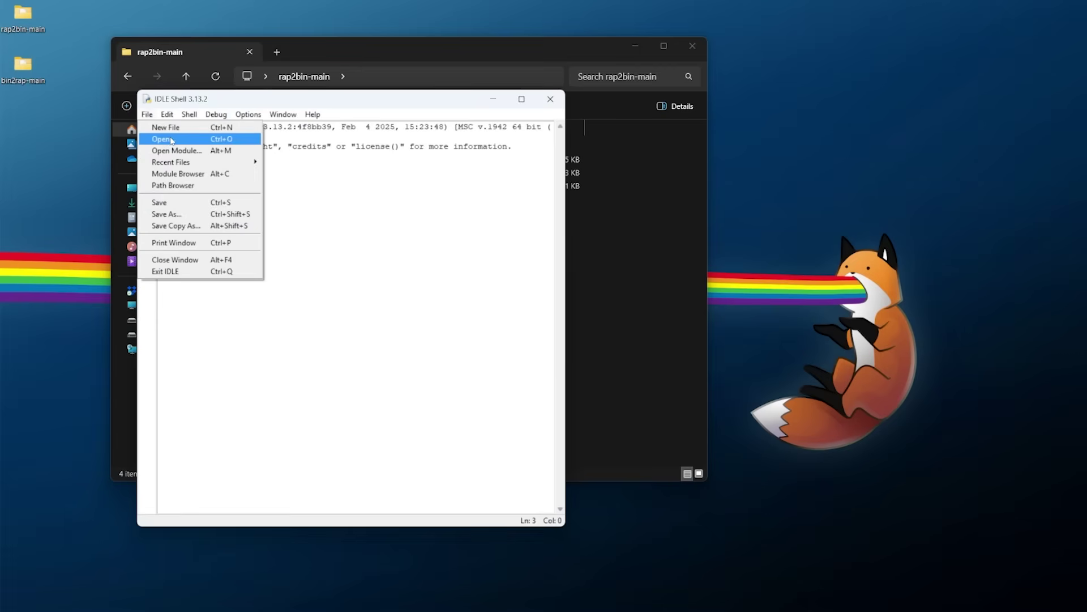
{"action": "left_click", "coordinate": [172, 140]}
{"action": "left_click", "coordinate": [286, 236]}
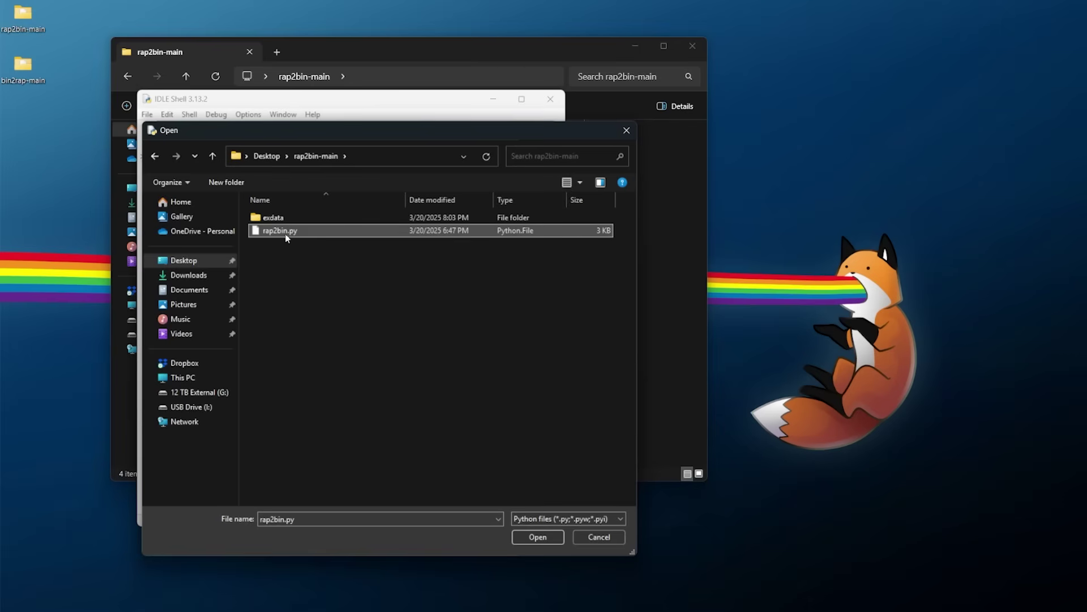
{"action": "left_click", "coordinate": [538, 537]}
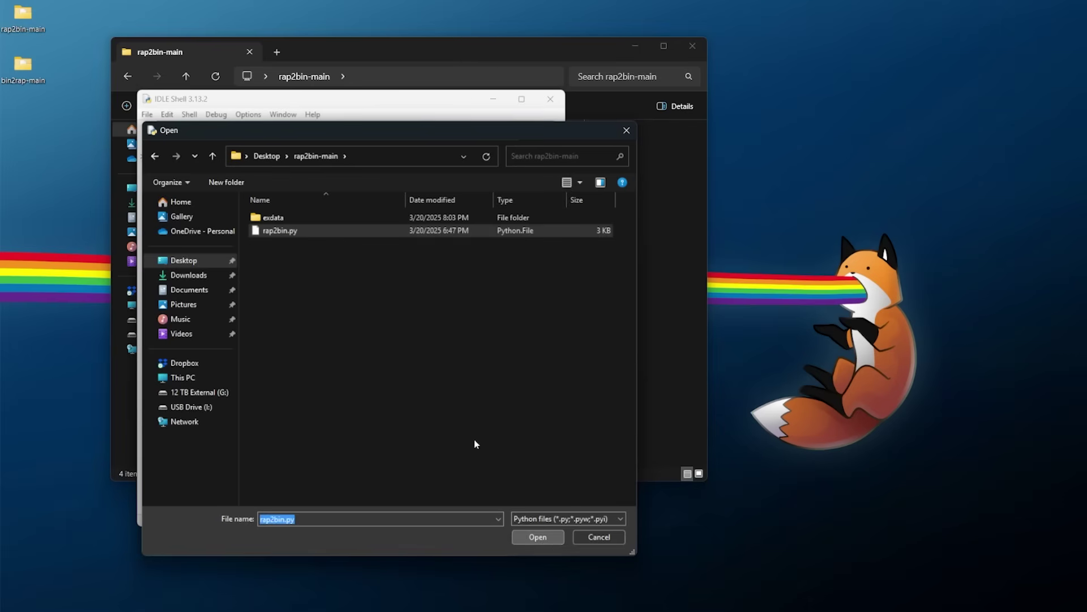
{"action": "left_click_drag", "start_coordinate": [218, 76], "coordinate": [439, 129]}
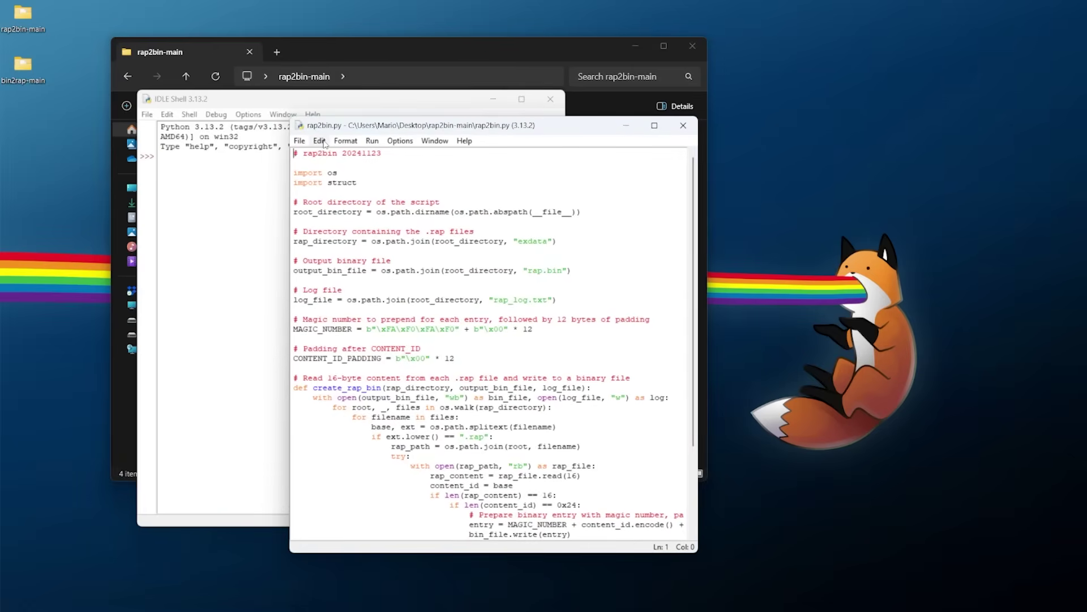
- Run the rap2bin.py module from IDLE and bring the rap2bin-main folder back to the front
{"action": "left_click", "coordinate": [371, 141]}
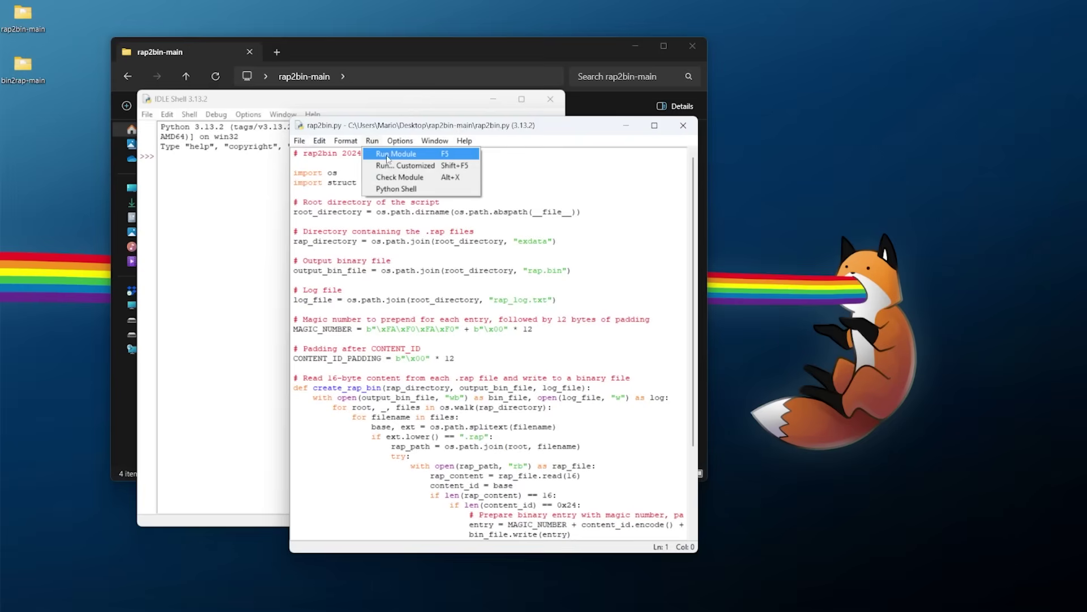
{"action": "left_click", "coordinate": [388, 156]}
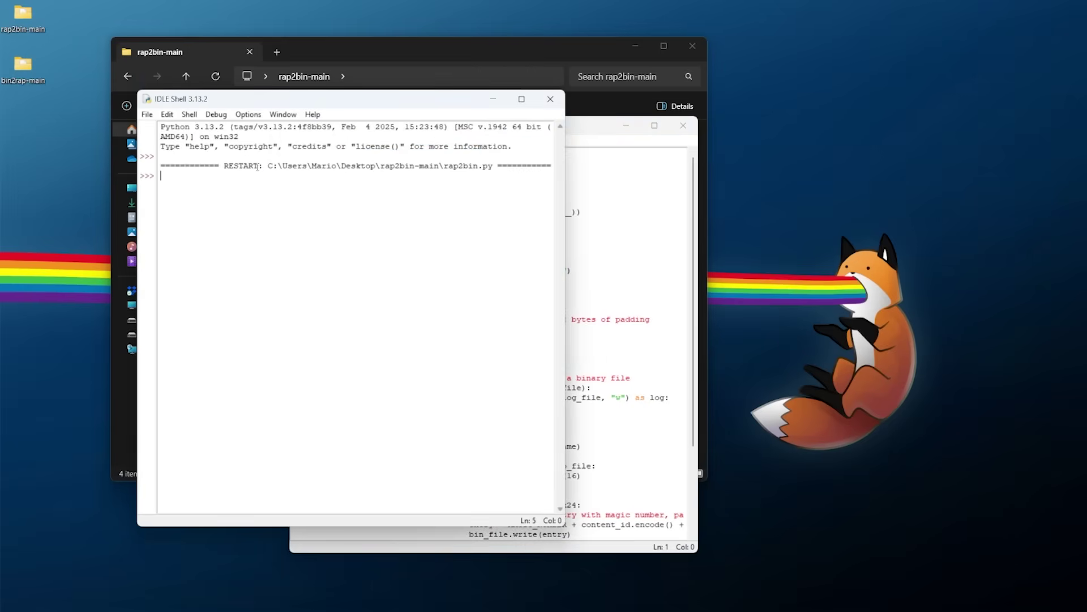
{"action": "left_click", "coordinate": [356, 56]}
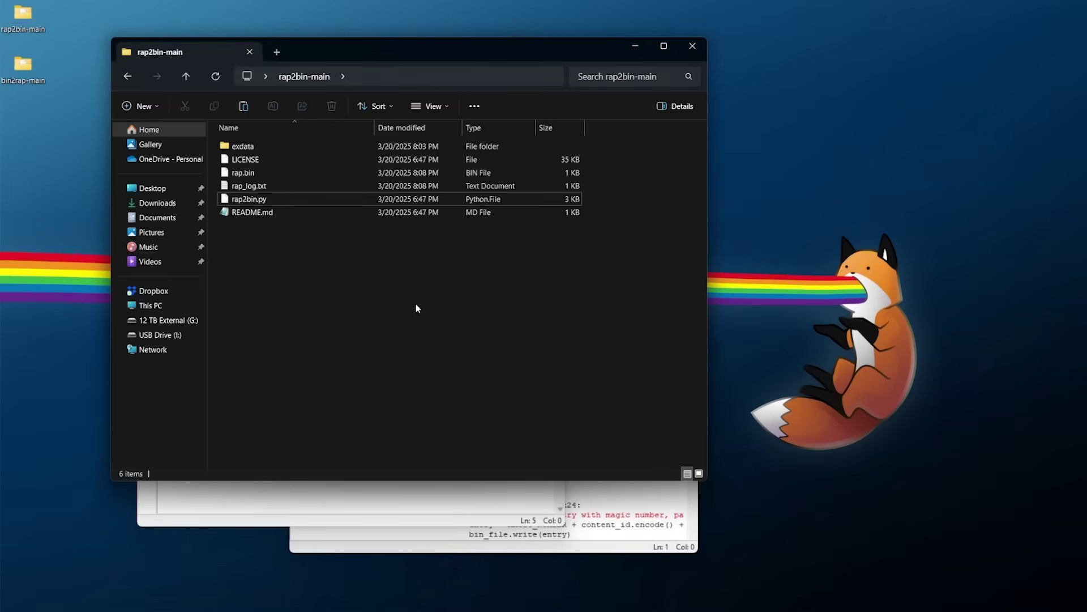
- Open the newly generated rap_log.txt, examine the key logged for the Daytona USA RAP file, and close the log
{"action": "left_click", "coordinate": [249, 186]}
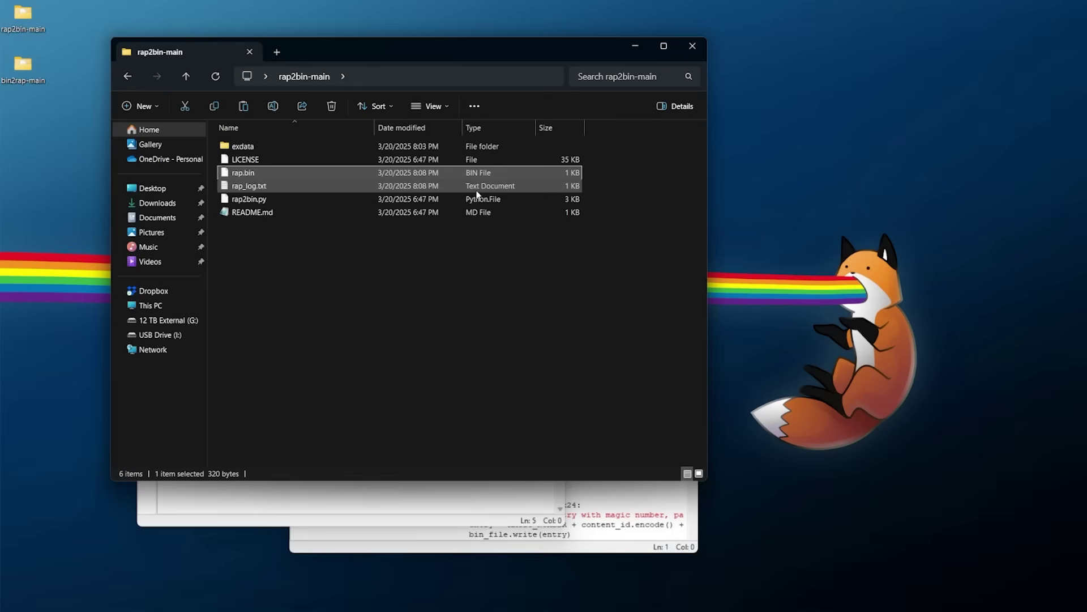
{"action": "double_click", "coordinate": [269, 191]}
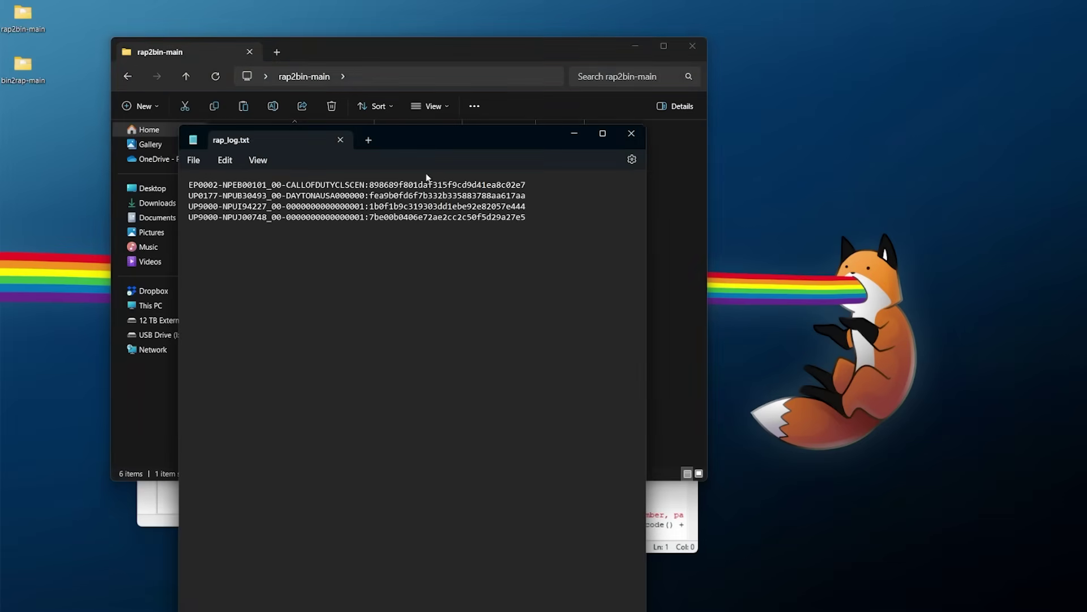
{"action": "double_click", "coordinate": [421, 195]}
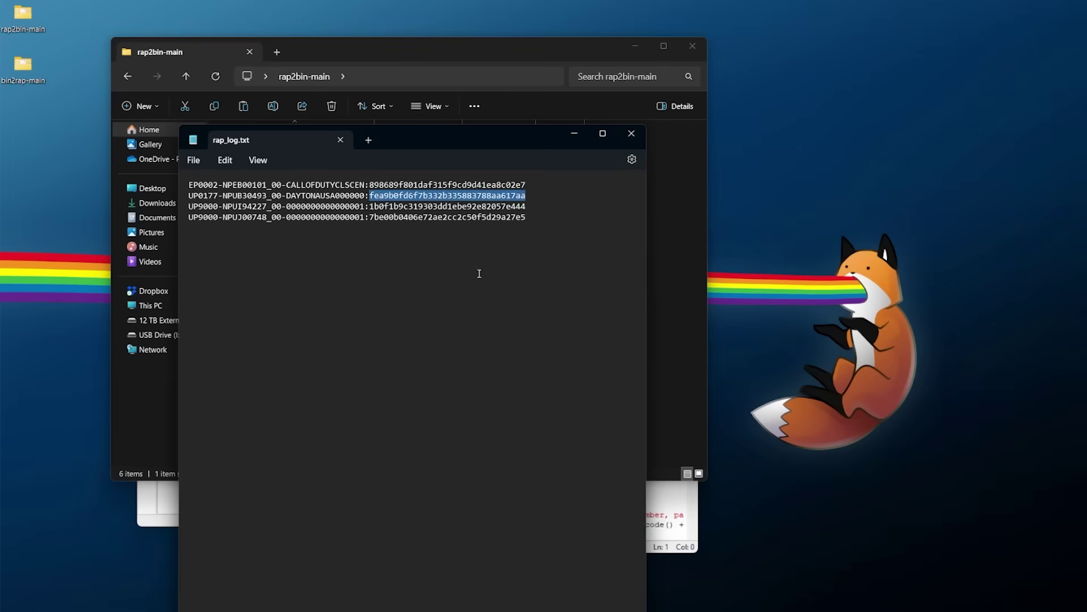
{"action": "left_click", "coordinate": [631, 135]}
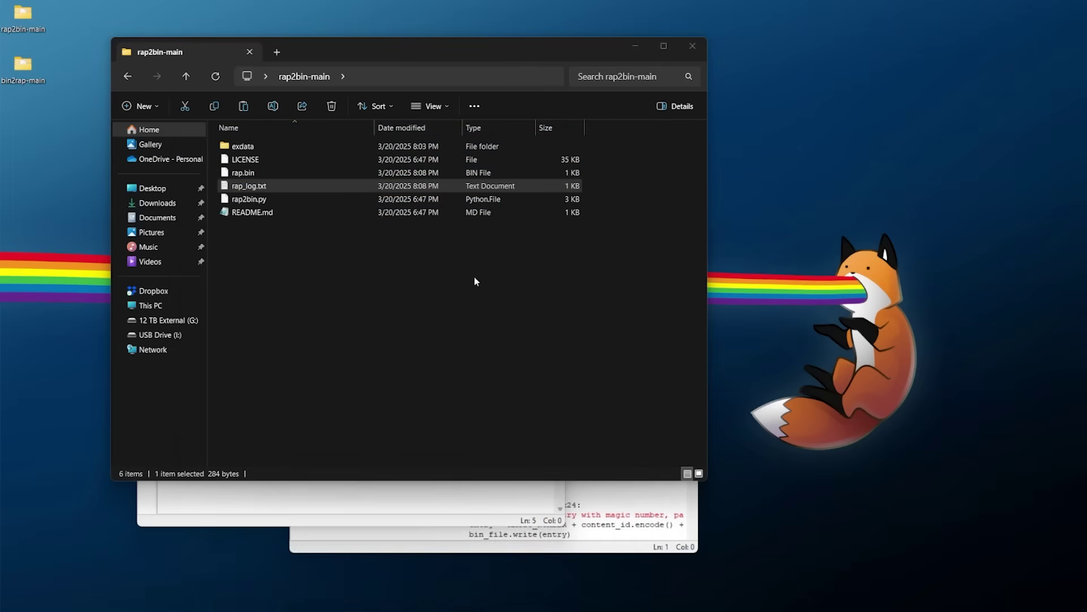
- Close the rap2bin.py editor window and the IDLE Shell
{"action": "key", "text": "alt+Tab"}
{"action": "left_click", "coordinate": [692, 121]}
{"action": "left_click", "coordinate": [548, 99]}
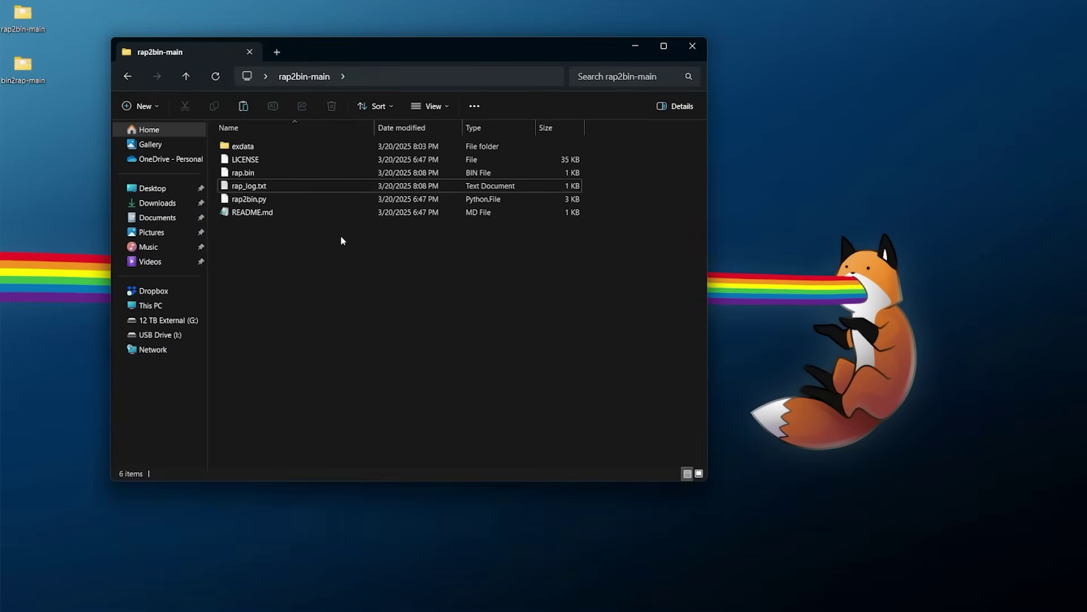
- Open the bin2rap-main folder and copy rap.bin into it from the rap2bin-main folder
{"action": "key", "text": "alt+F4"}
{"action": "double_click", "coordinate": [23, 64]}
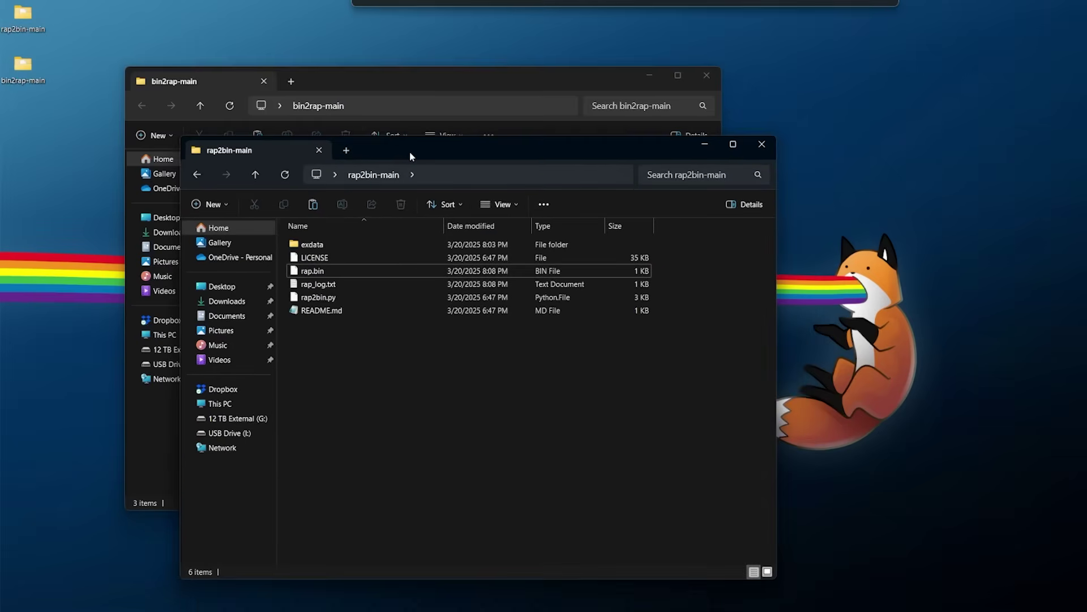
{"action": "left_click", "coordinate": [334, 271]}
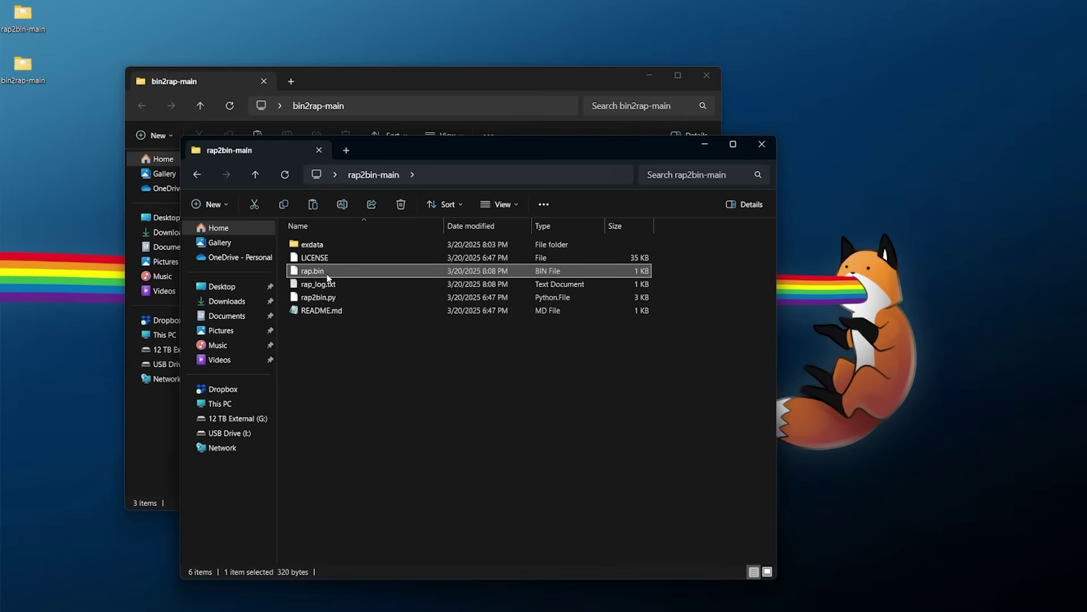
{"action": "right_click", "coordinate": [334, 275]}
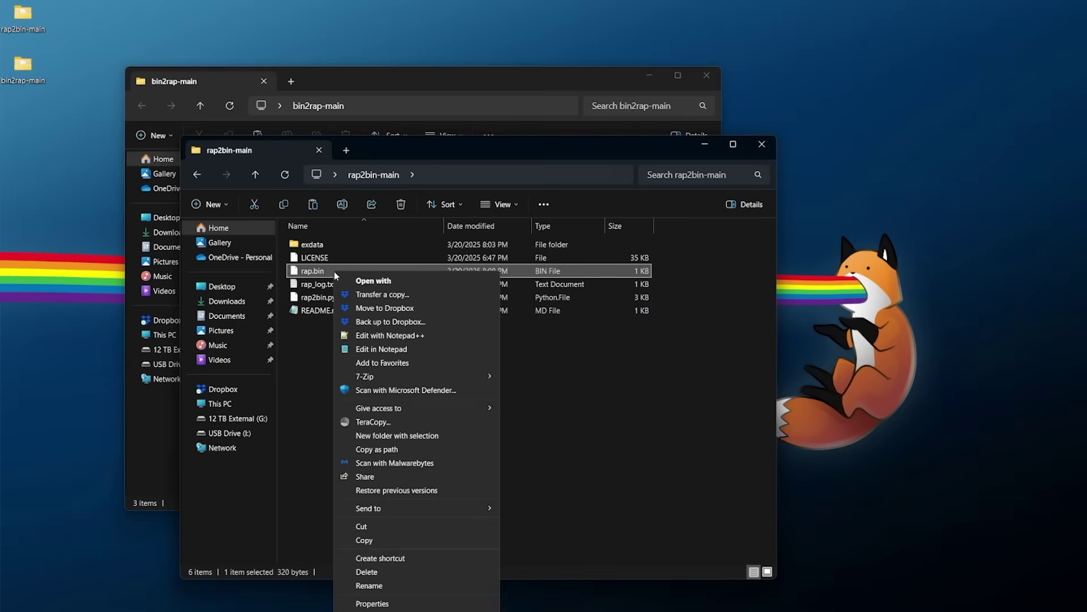
{"action": "left_click", "coordinate": [365, 541]}
{"action": "left_click", "coordinate": [762, 144]}
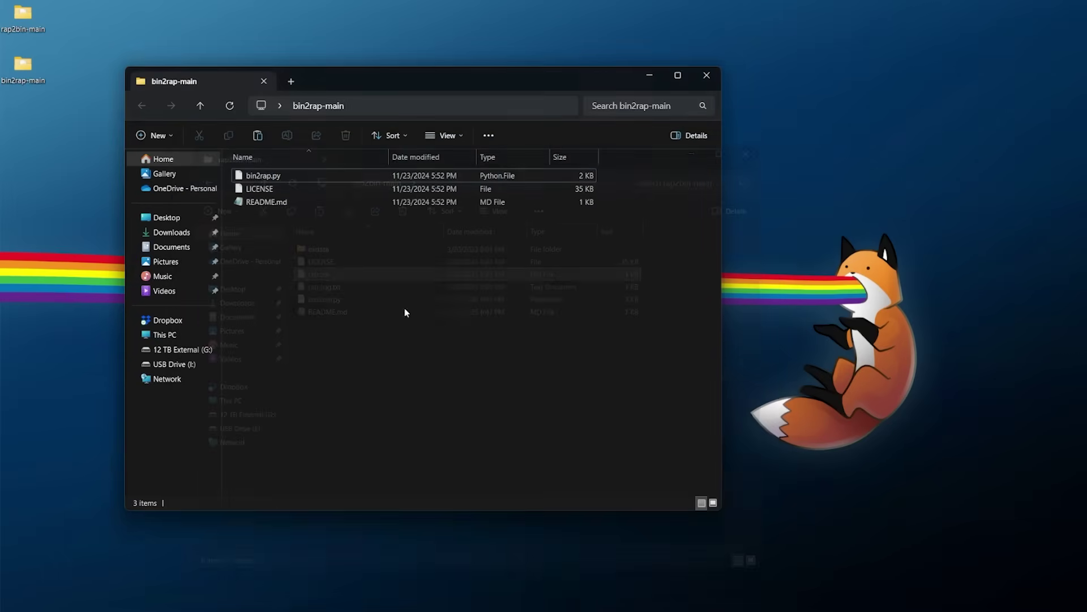
{"action": "left_click", "coordinate": [376, 349]}
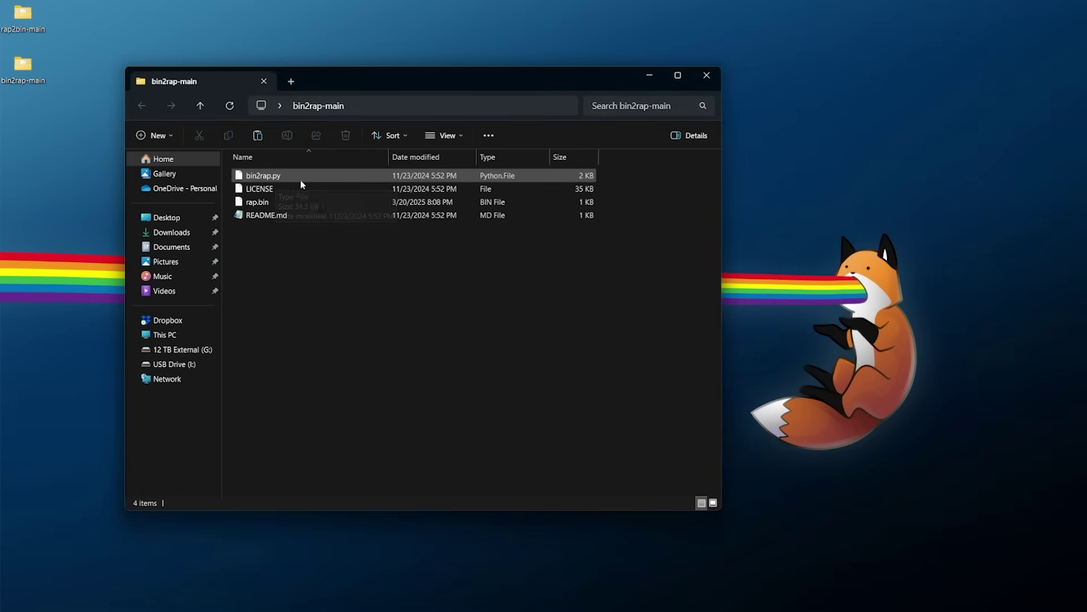
- Open a command prompt (cmd) at the bin2rap-main folder location
{"action": "left_click", "coordinate": [431, 106]}
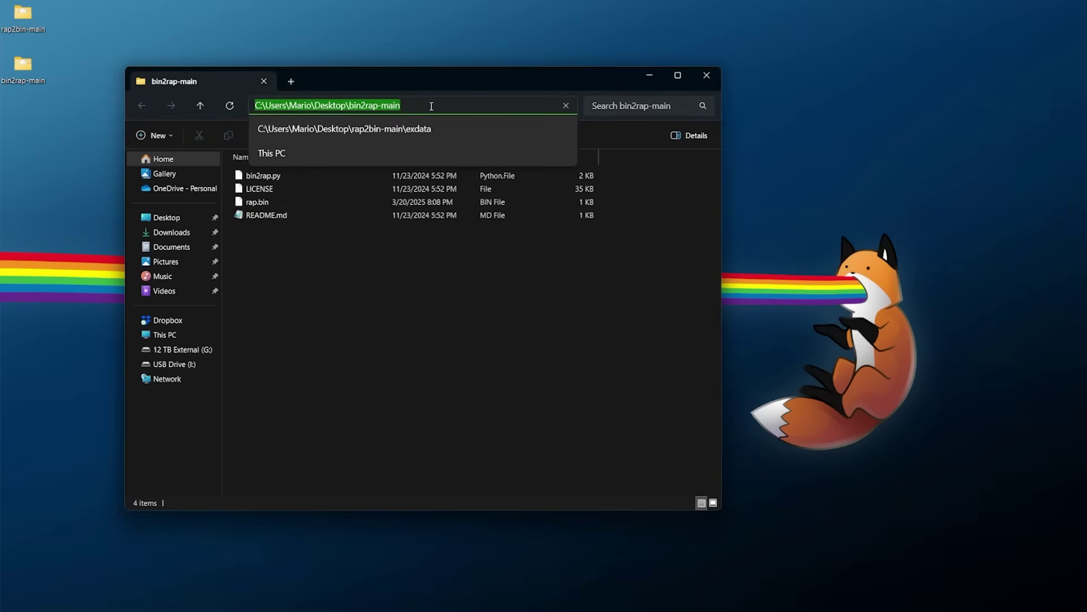
{"action": "type", "text": "cmd"}
{"action": "key", "text": "Return"}
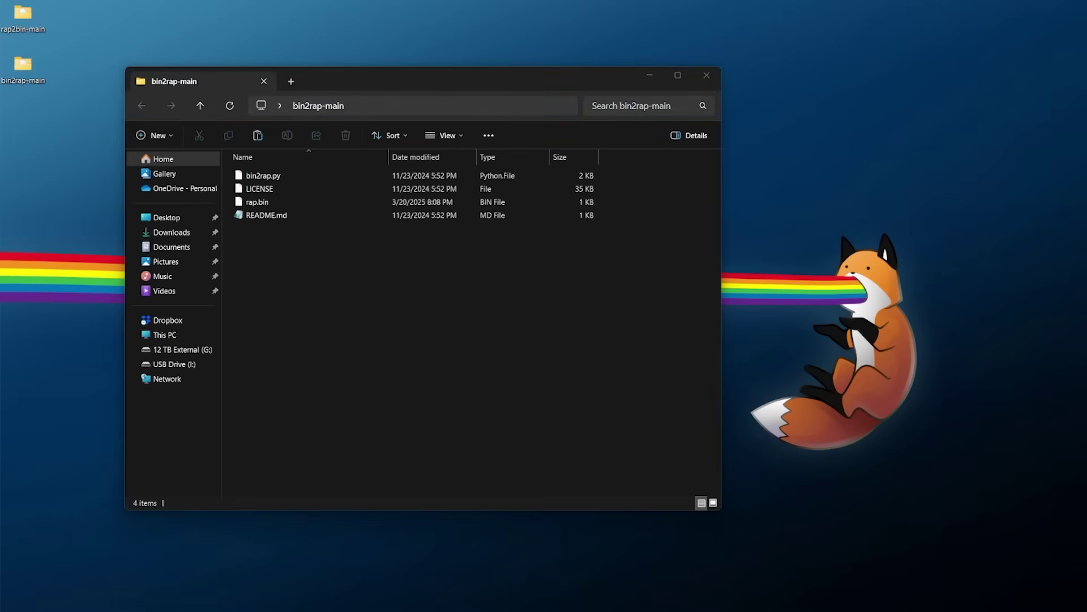
- Run "python bin2rap.py" to extract the RAP files from rap.bin, and close the command prompt
{"action": "type", "text": "python bin2rap.p"}
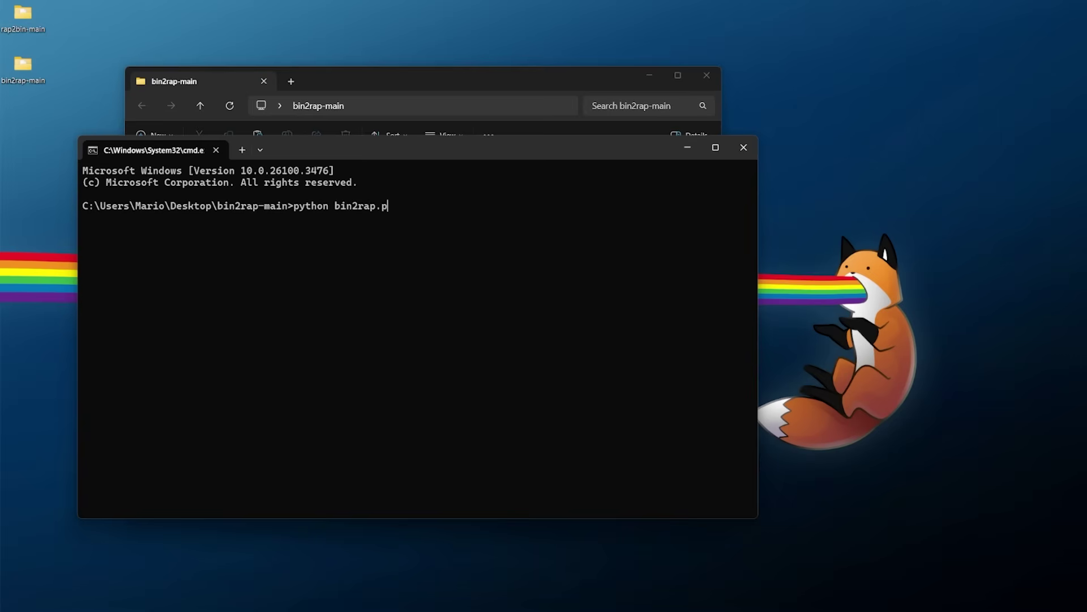
{"action": "type", "text": "y"}
{"action": "key", "text": "Return"}
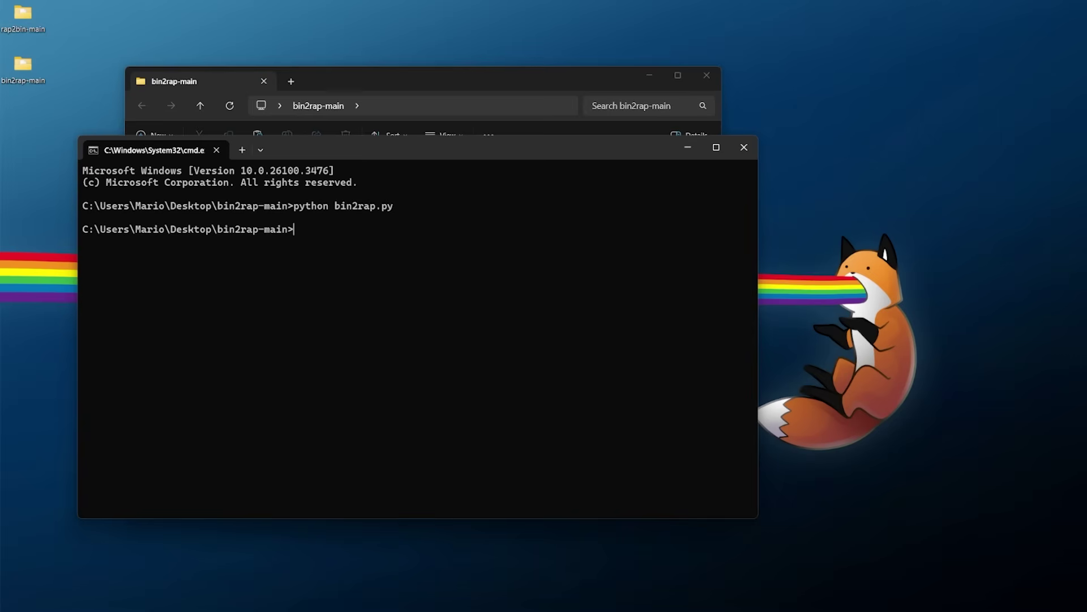
{"action": "left_click", "coordinate": [746, 148]}
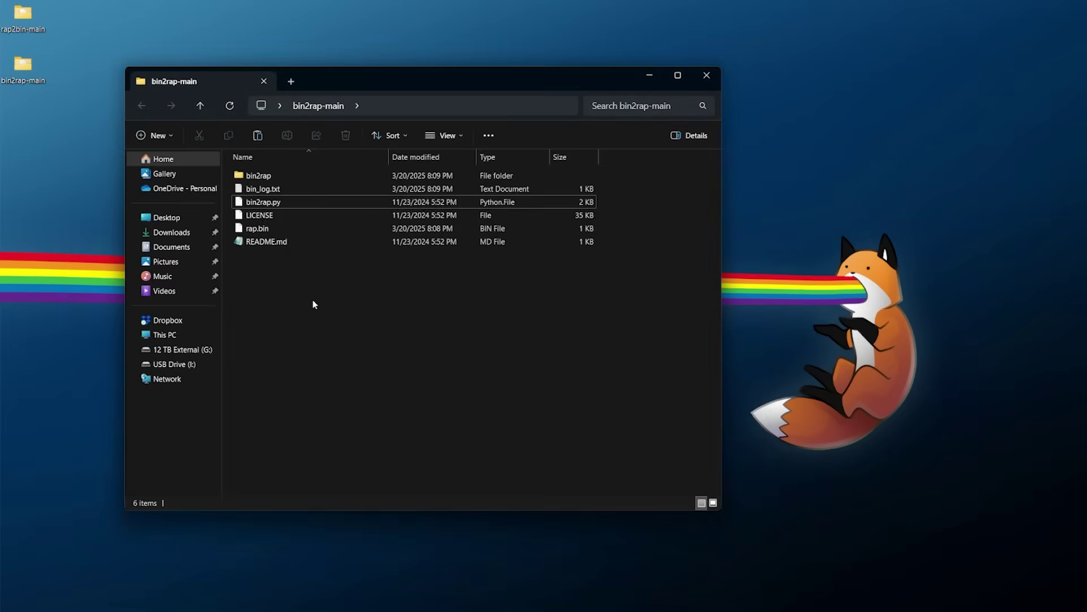
- Open bin_log.txt in the bin2rap-main folder and examine the content IDs and keys it lists
{"action": "left_click", "coordinate": [279, 191]}
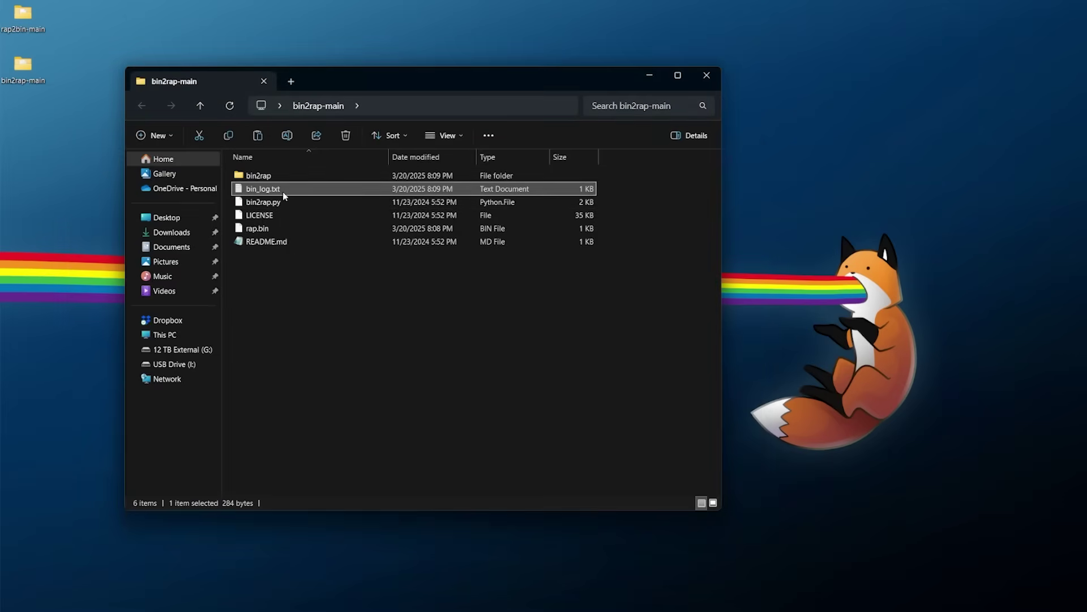
{"action": "key", "text": "Return"}
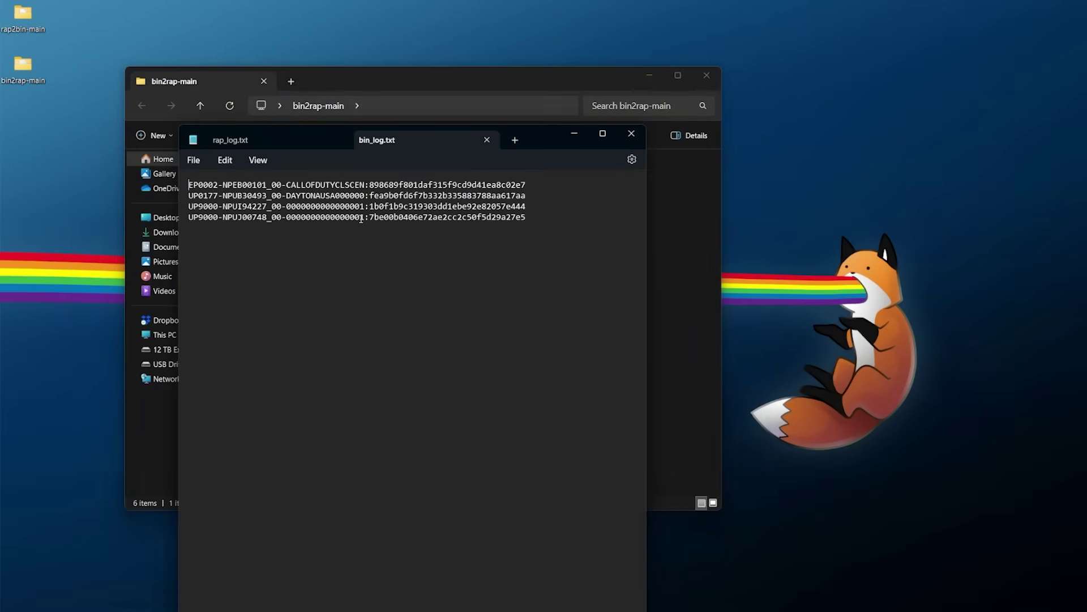
{"action": "left_click_drag", "start_coordinate": [530, 220], "coordinate": [195, 204]}
{"action": "left_click", "coordinate": [230, 171]}
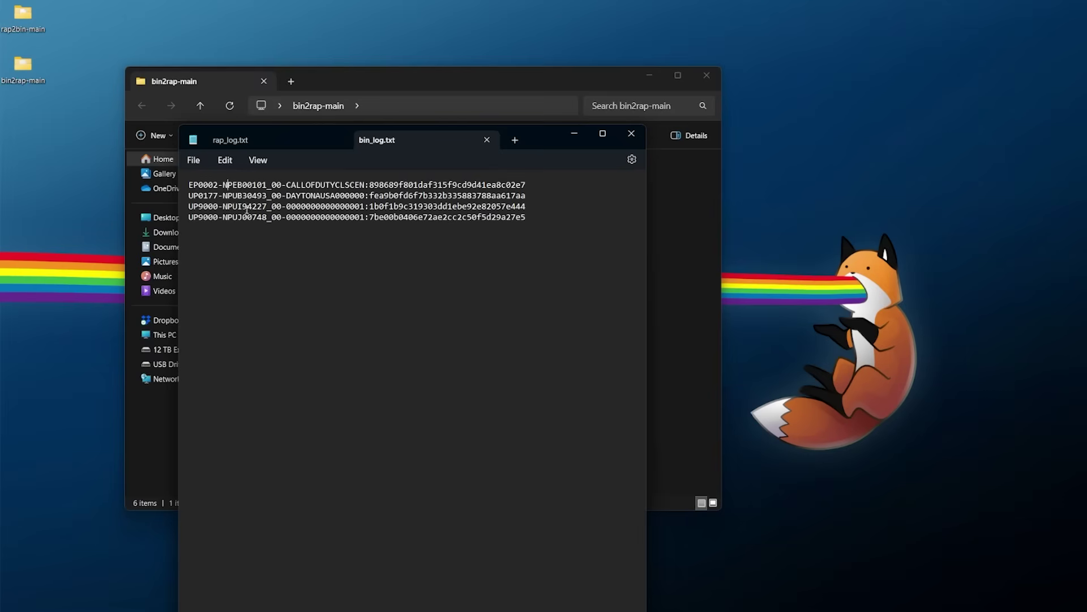
{"action": "double_click", "coordinate": [413, 185]}
- Compare the entries of rap_log.txt and bin_log.txt, and close both logs
{"action": "left_click", "coordinate": [270, 141]}
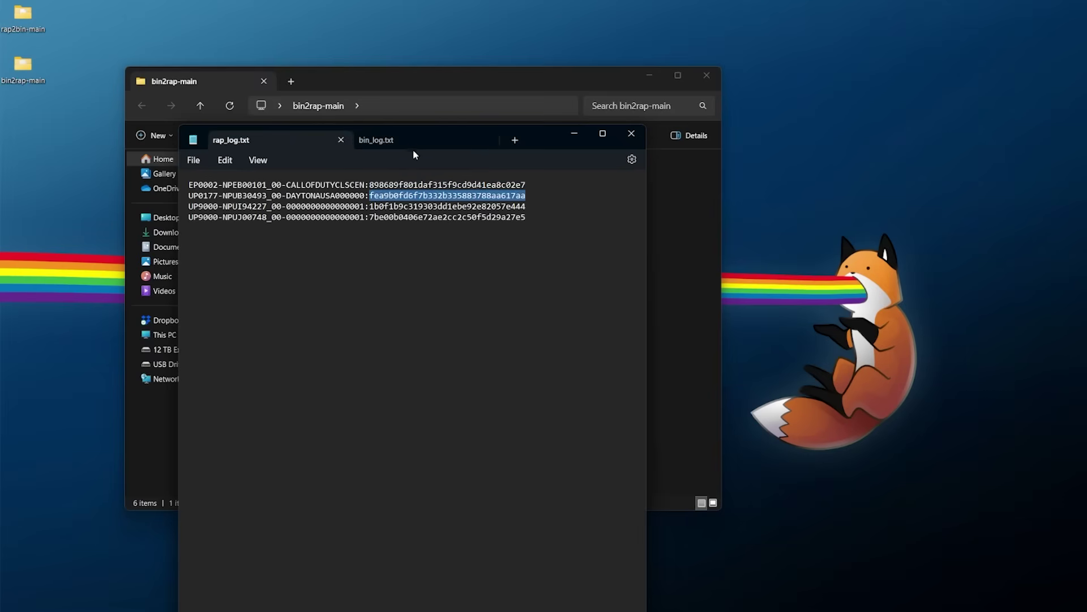
{"action": "left_click", "coordinate": [397, 142]}
{"action": "left_click", "coordinate": [291, 138]}
{"action": "left_click", "coordinate": [389, 138]}
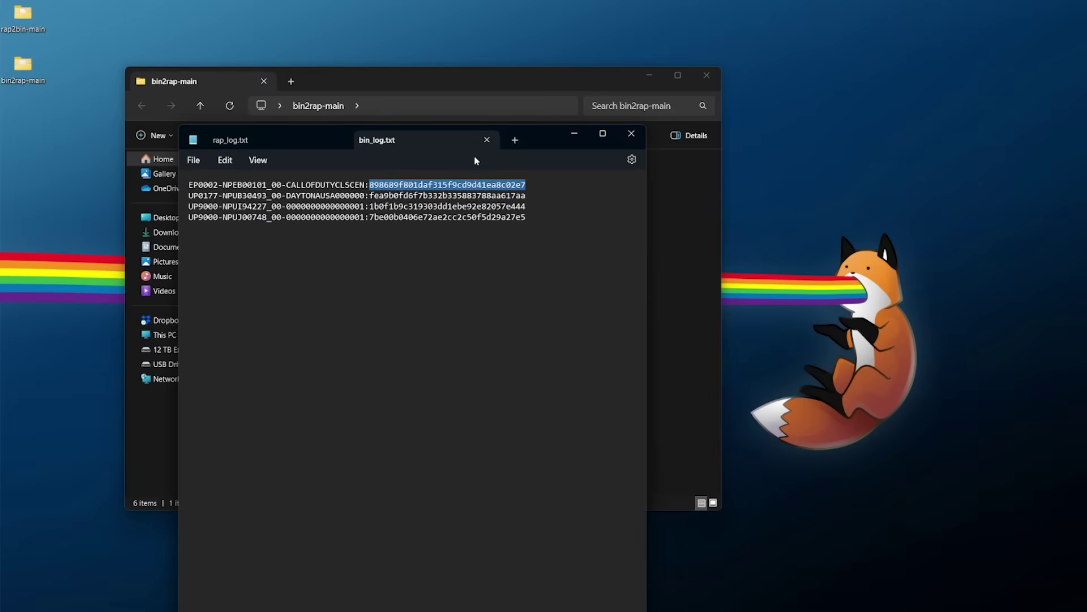
{"action": "left_click", "coordinate": [319, 143]}
{"action": "key", "text": "alt+F4"}
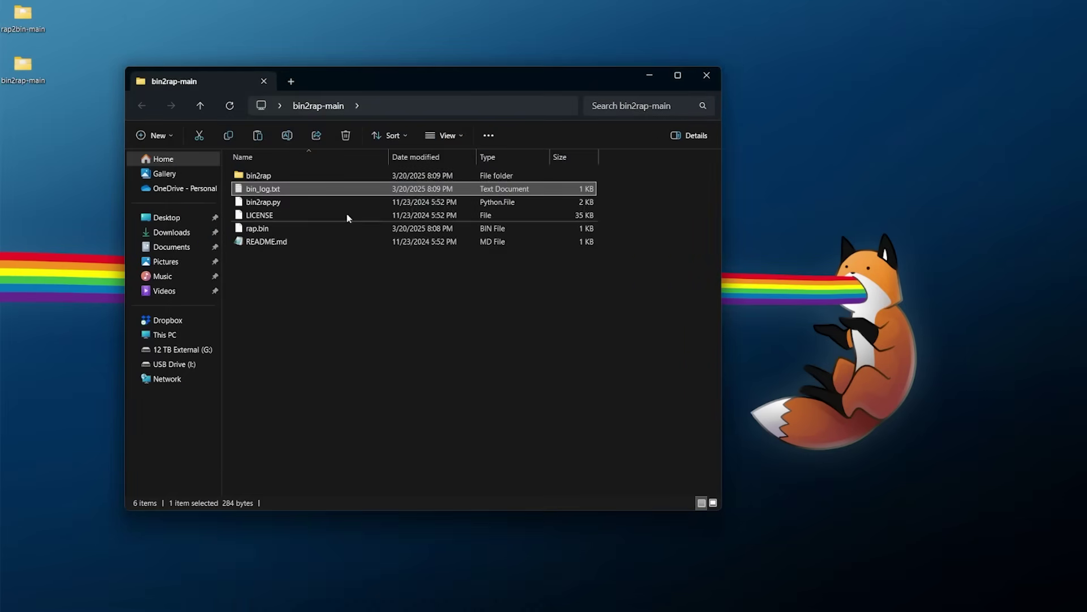
- Open the bin2rap output folder inside bin2rap-main and review the extracted RAP files
{"action": "left_click", "coordinate": [299, 177]}
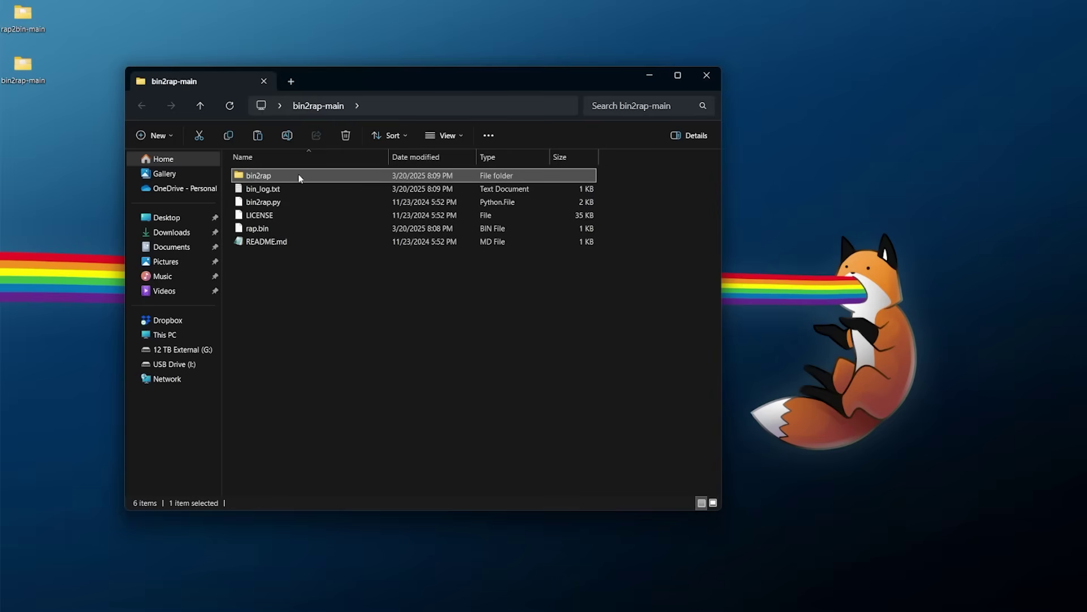
{"action": "double_click", "coordinate": [299, 177]}
{"action": "left_click_drag", "start_coordinate": [412, 283], "coordinate": [385, 218]}
{"action": "left_click_drag", "start_coordinate": [362, 166], "coordinate": [363, 168]}
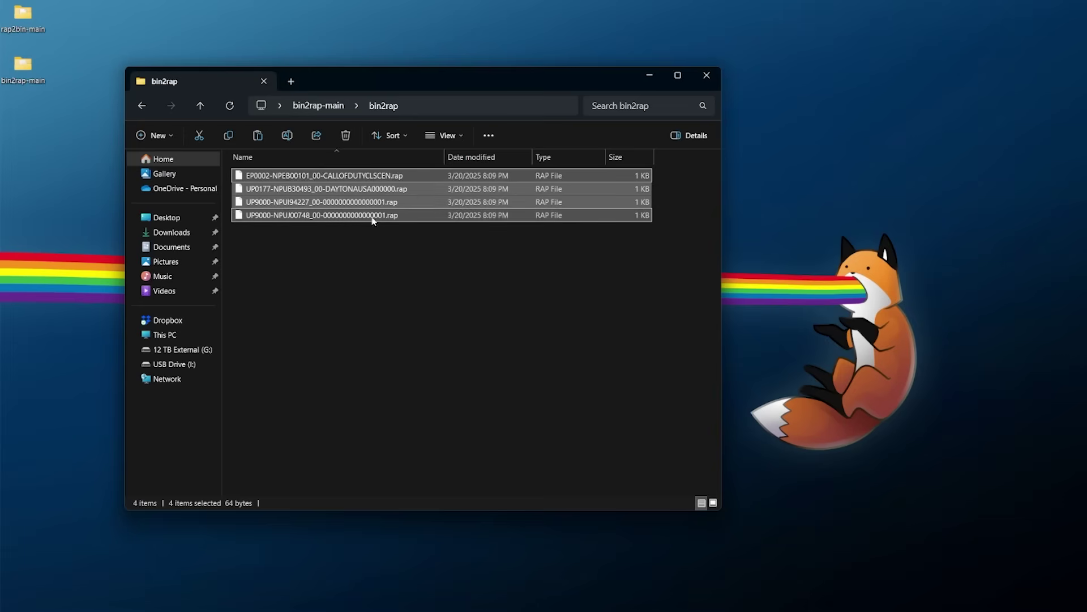
{"action": "left_click", "coordinate": [384, 281]}
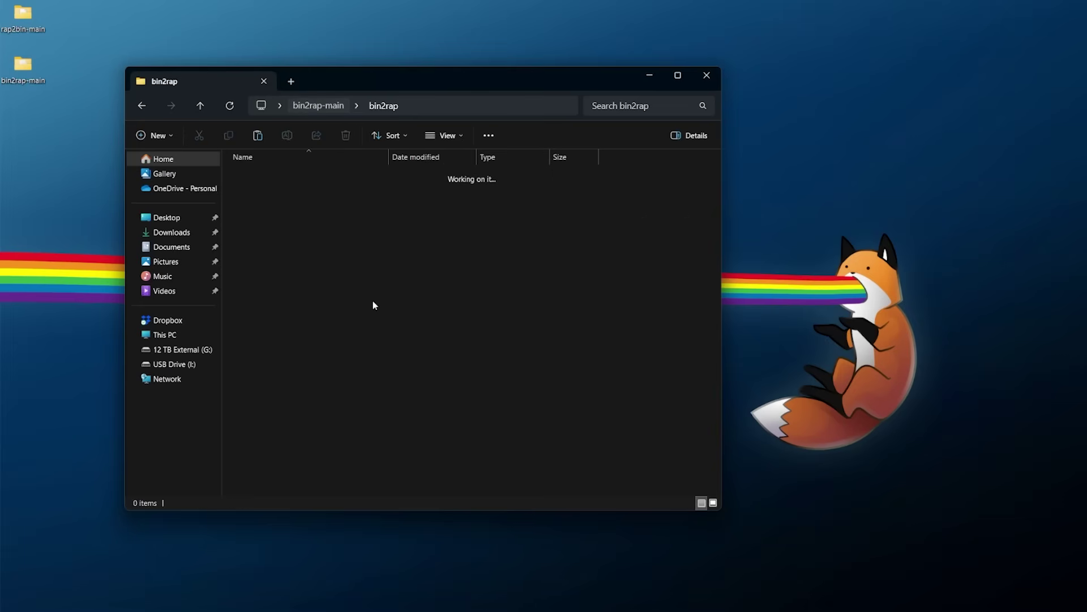
- Review rap.bin and the bin2rap.py script in bin2rap-main, and reopen the bin2rap output folder
{"action": "left_click", "coordinate": [364, 228]}
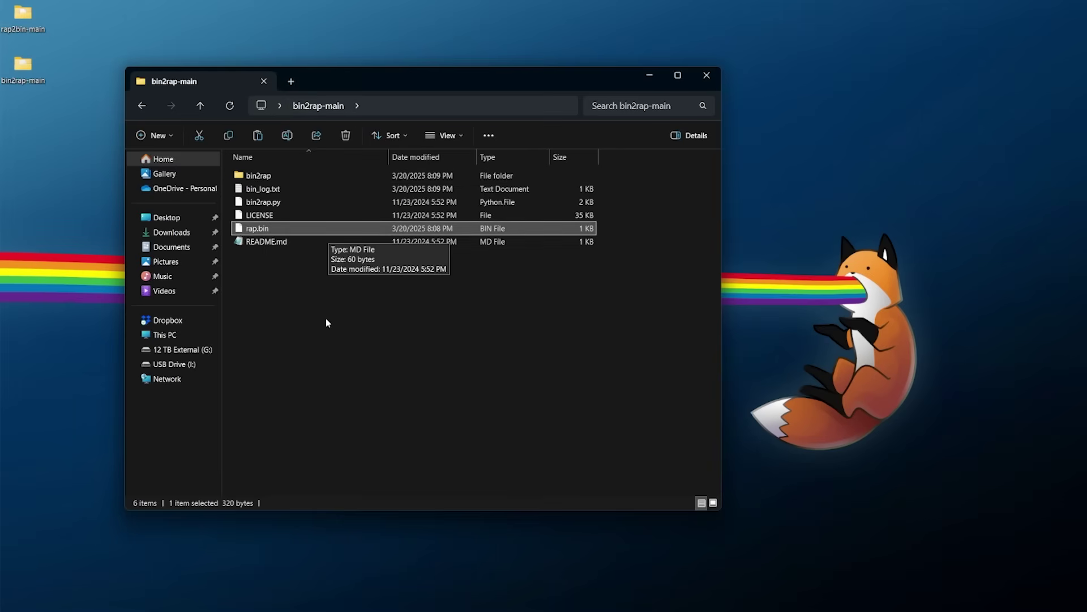
{"action": "left_click", "coordinate": [363, 230]}
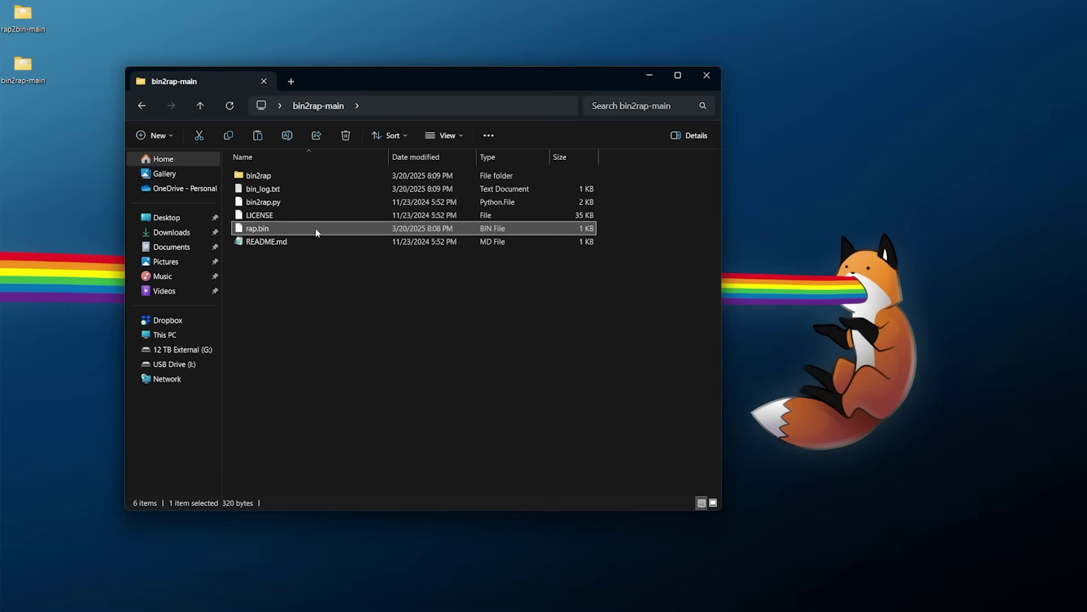
{"action": "left_click", "coordinate": [277, 204]}
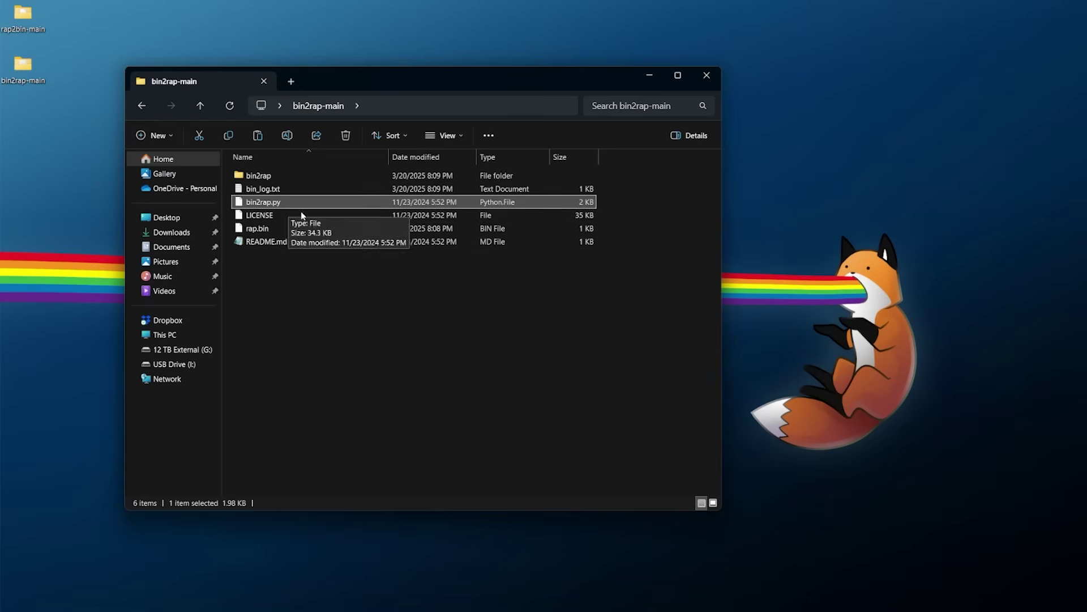
{"action": "double_click", "coordinate": [258, 176]}
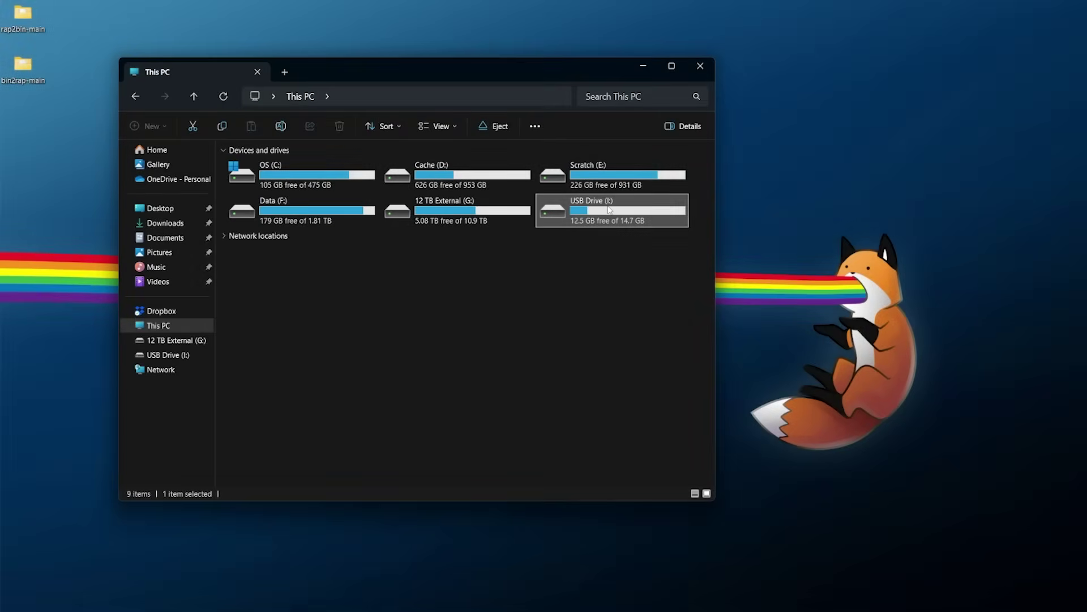
- Open USB Drive (I:), copy rap.bin from the desktop's rap2bin-main folder, and close that folder
{"action": "key", "text": "Return"}
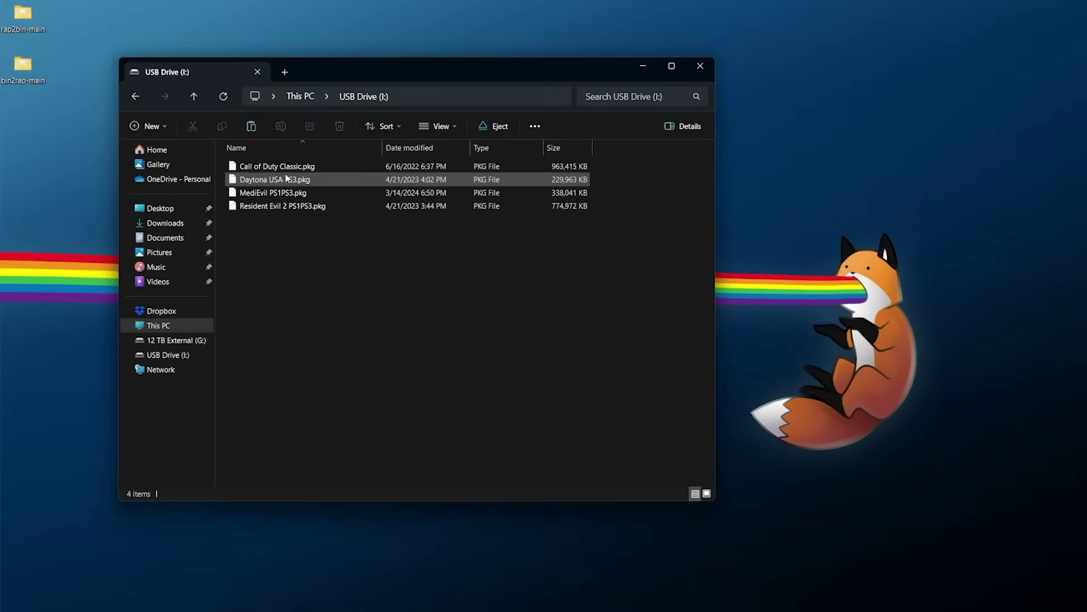
{"action": "left_click", "coordinate": [18, 66]}
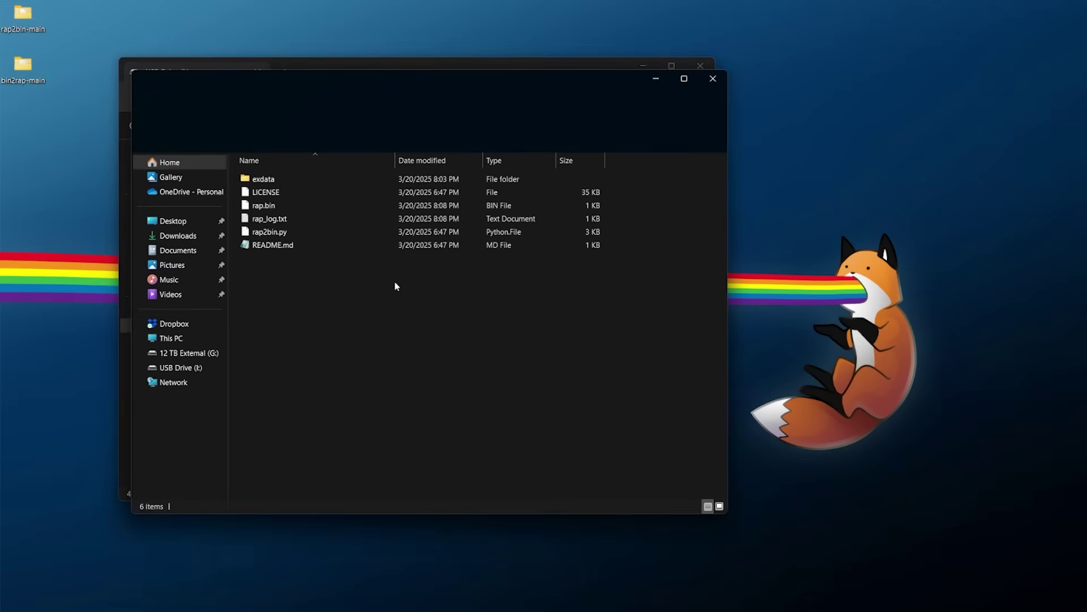
{"action": "left_click", "coordinate": [259, 206]}
{"action": "right_click", "coordinate": [259, 206]}
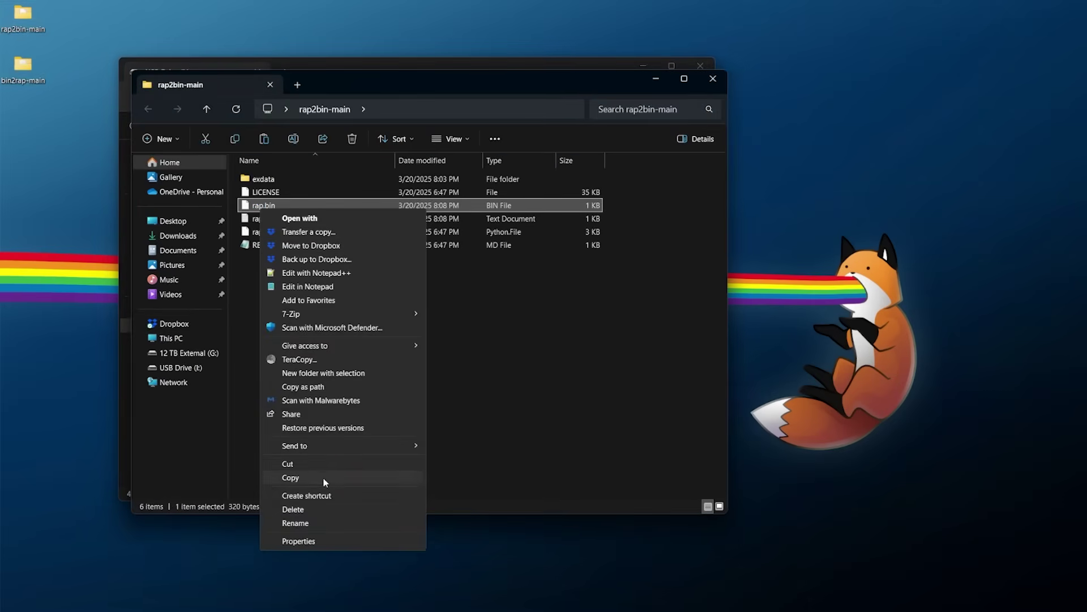
{"action": "left_click", "coordinate": [289, 476]}
{"action": "key", "text": "ctrl+w"}
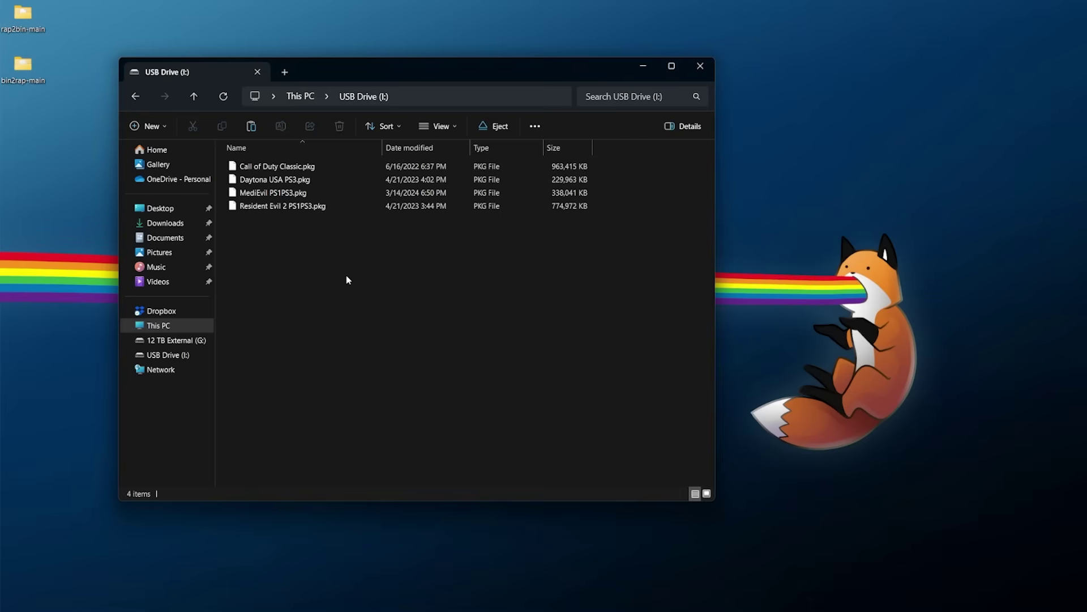
- Create a folder named exdata at the root of USB Drive (I:)
{"action": "right_click", "coordinate": [293, 245]}
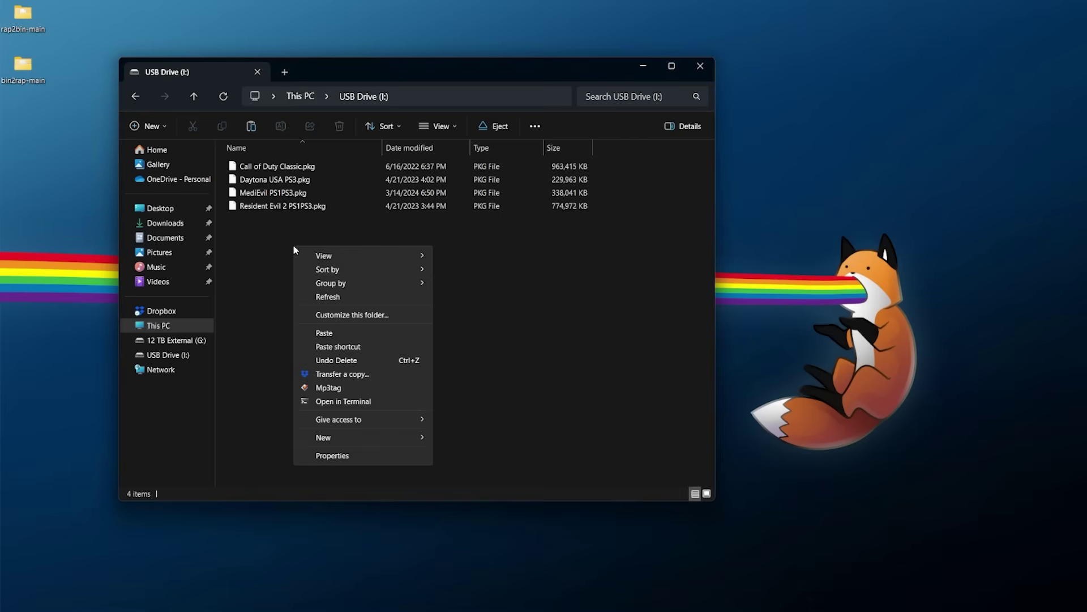
{"action": "mouse_move", "coordinate": [389, 437]}
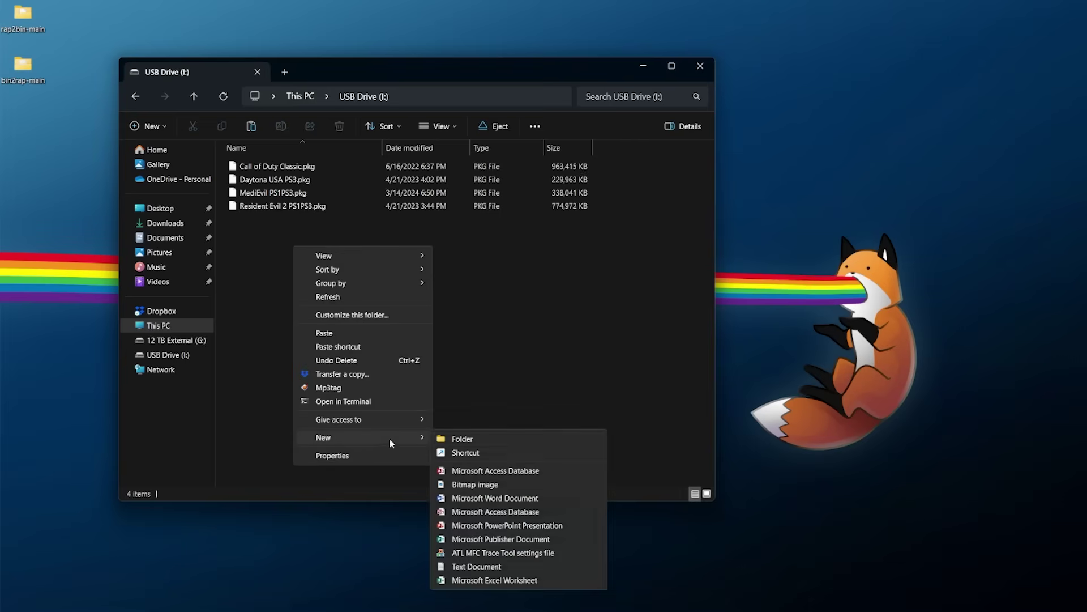
{"action": "left_click", "coordinate": [501, 438]}
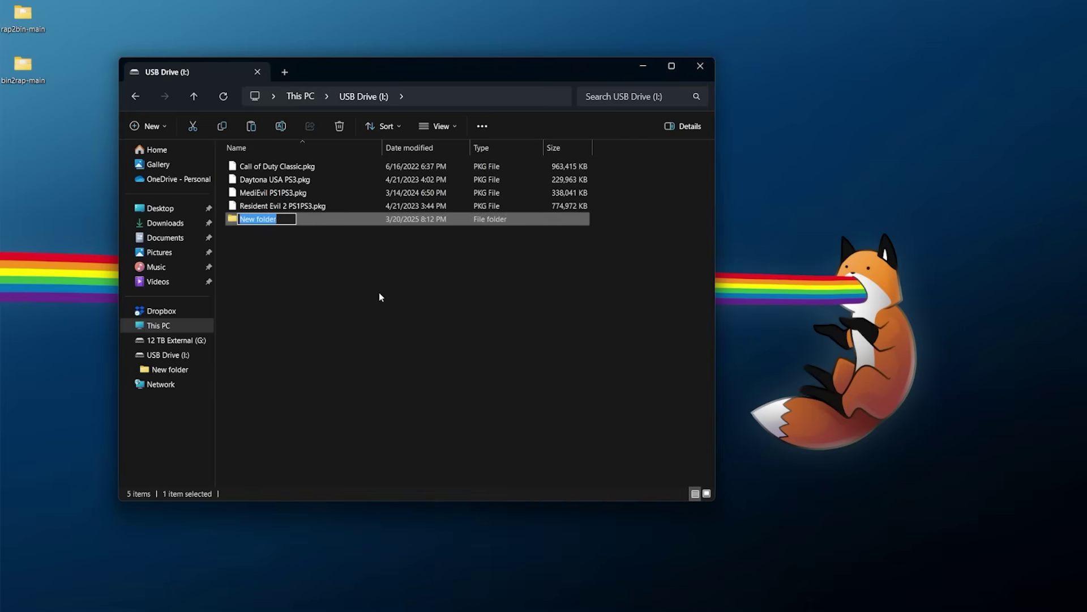
{"action": "type", "text": "exdata"}
{"action": "key", "text": "Return"}
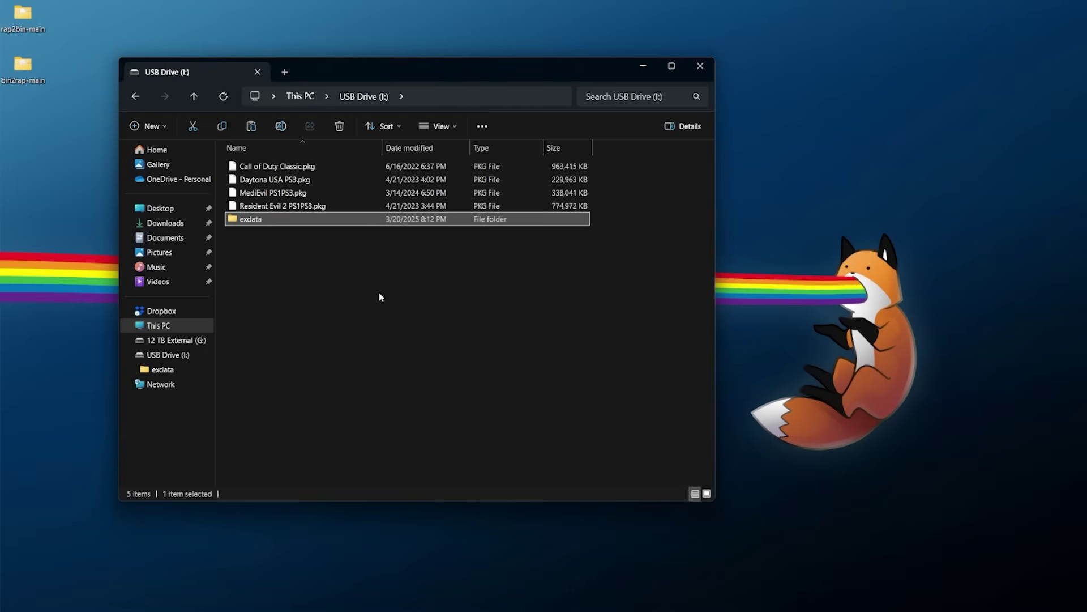
- Paste the copied rap.bin into the exdata folder on the USB drive
{"action": "key", "text": "Return"}
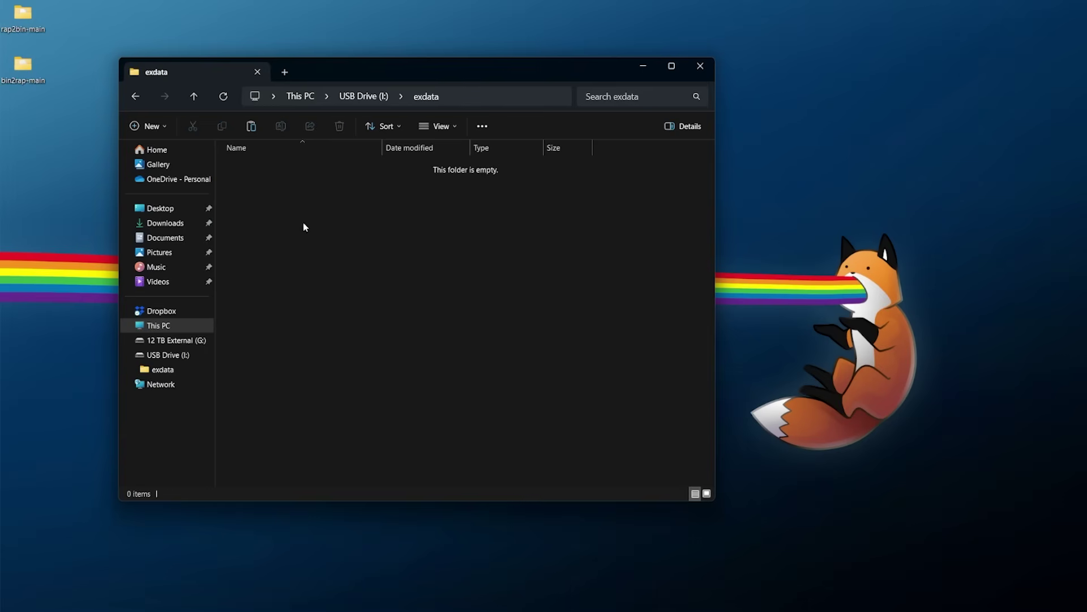
{"action": "right_click", "coordinate": [294, 190]}
{"action": "left_click", "coordinate": [423, 235]}
{"action": "left_click", "coordinate": [288, 171]}
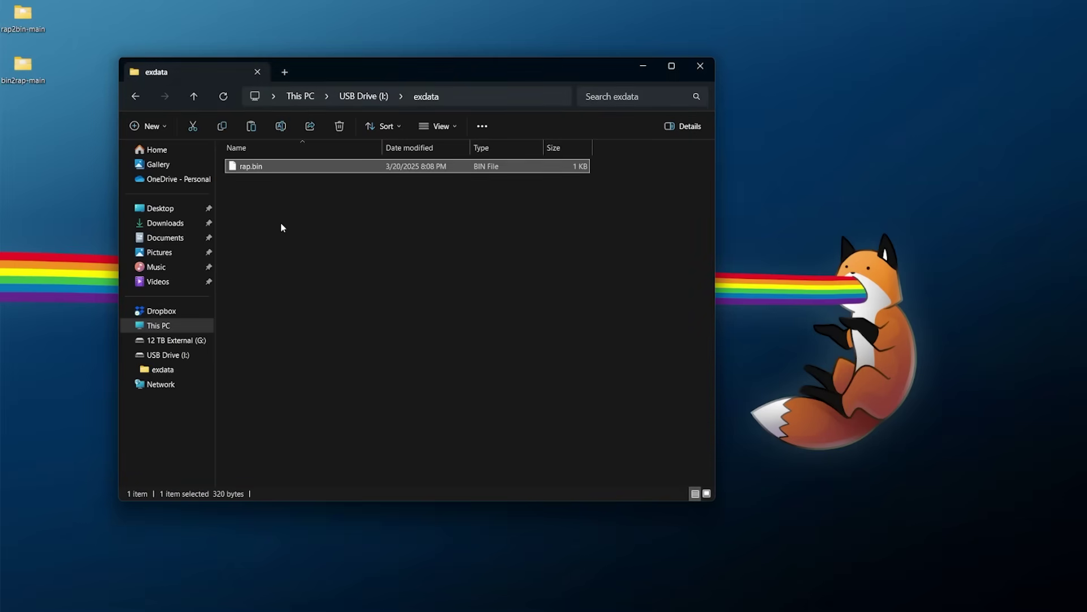
- Review the PKG files at the USB drive's root and the contents of its exdata folder
{"action": "left_click", "coordinate": [368, 95]}
{"action": "left_click_drag", "start_coordinate": [318, 271], "coordinate": [290, 179]}
{"action": "left_click", "coordinate": [306, 295]}
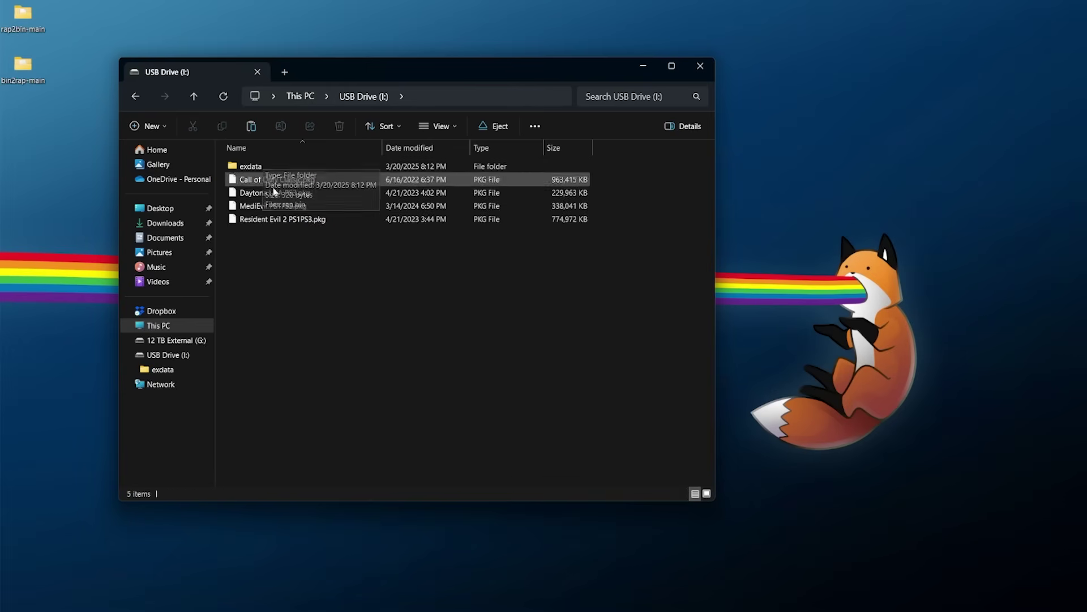
{"action": "double_click", "coordinate": [262, 164]}
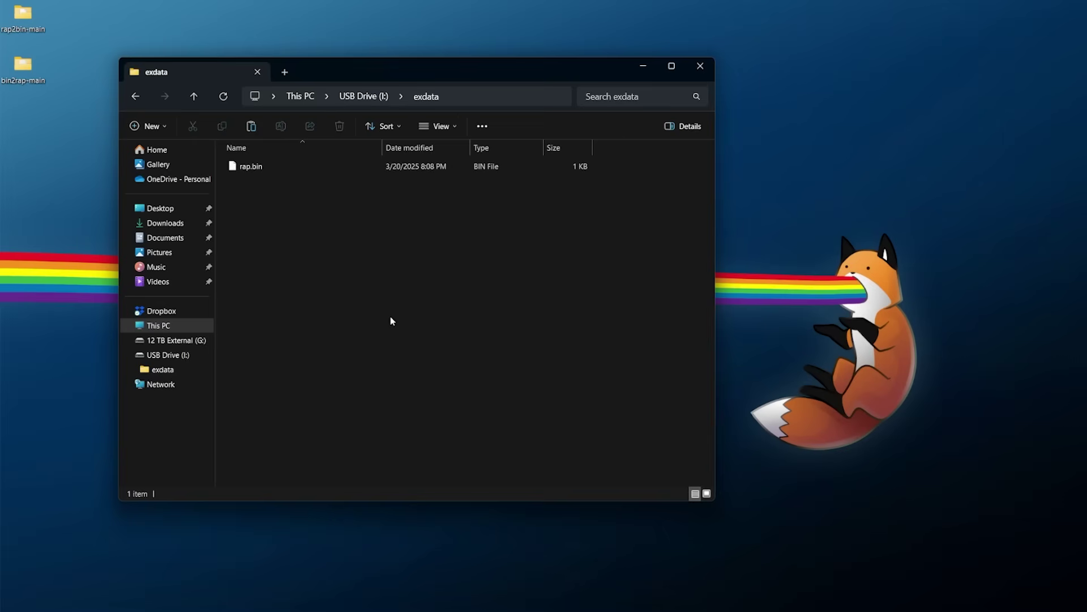
{"action": "left_click", "coordinate": [363, 97]}
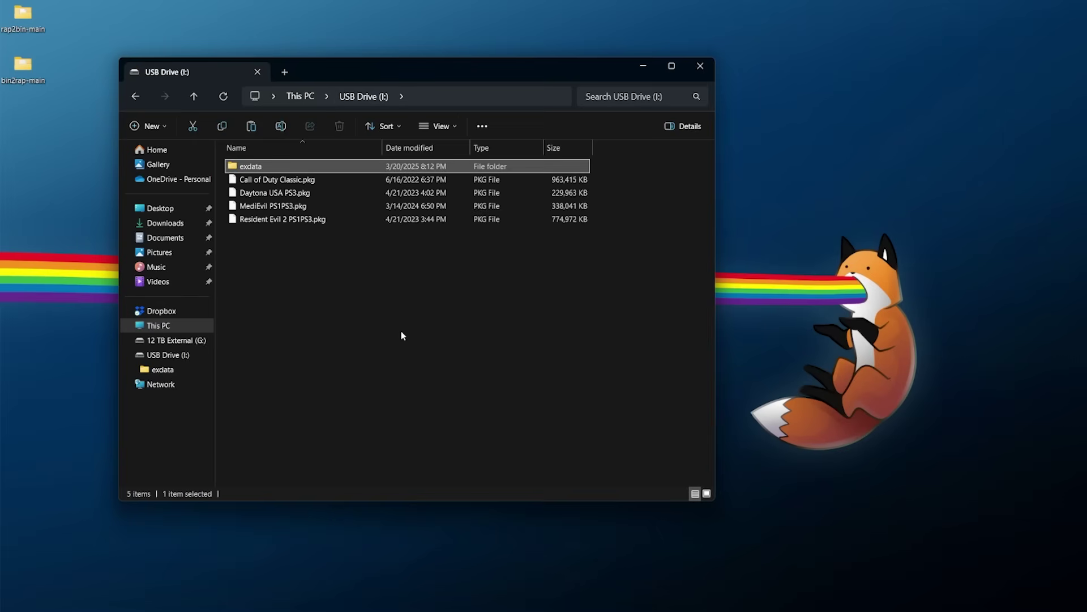
- Return to This PC and eject USB Drive (I:)
{"action": "left_click", "coordinate": [312, 100]}
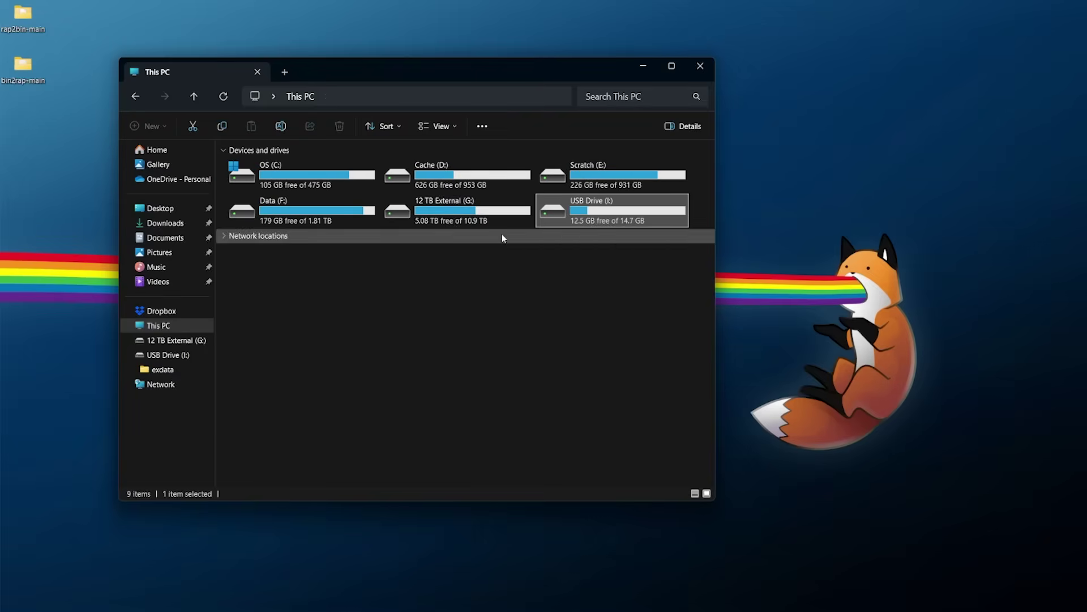
{"action": "right_click", "coordinate": [561, 218]}
{"action": "left_click", "coordinate": [589, 491]}
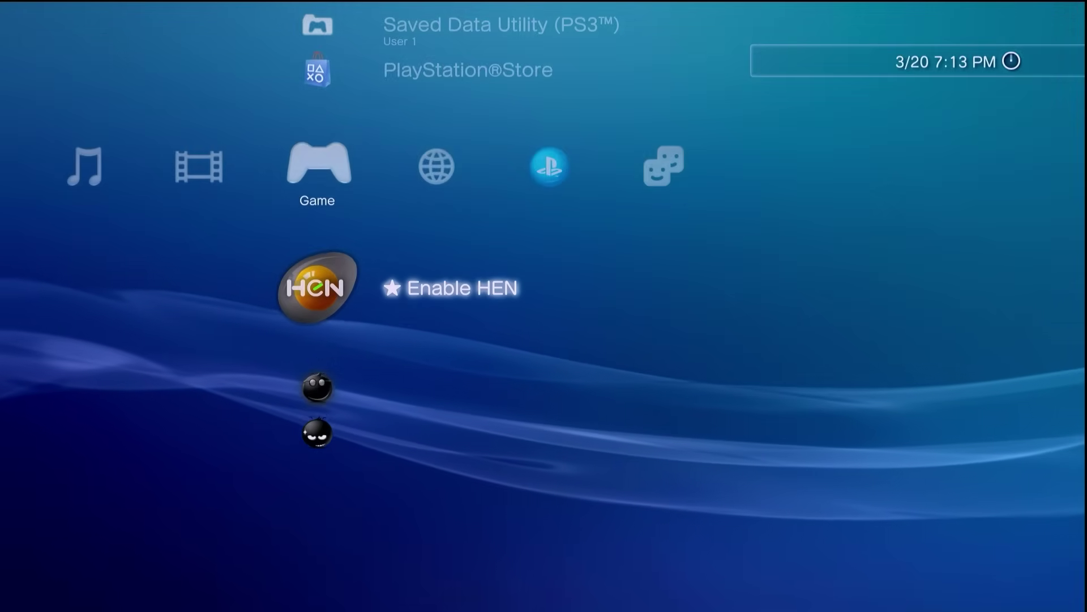
- On the PS3, enable HEN and open a package source under Install Package Files in the Package Manager
{"action": "key", "text": "Return"}
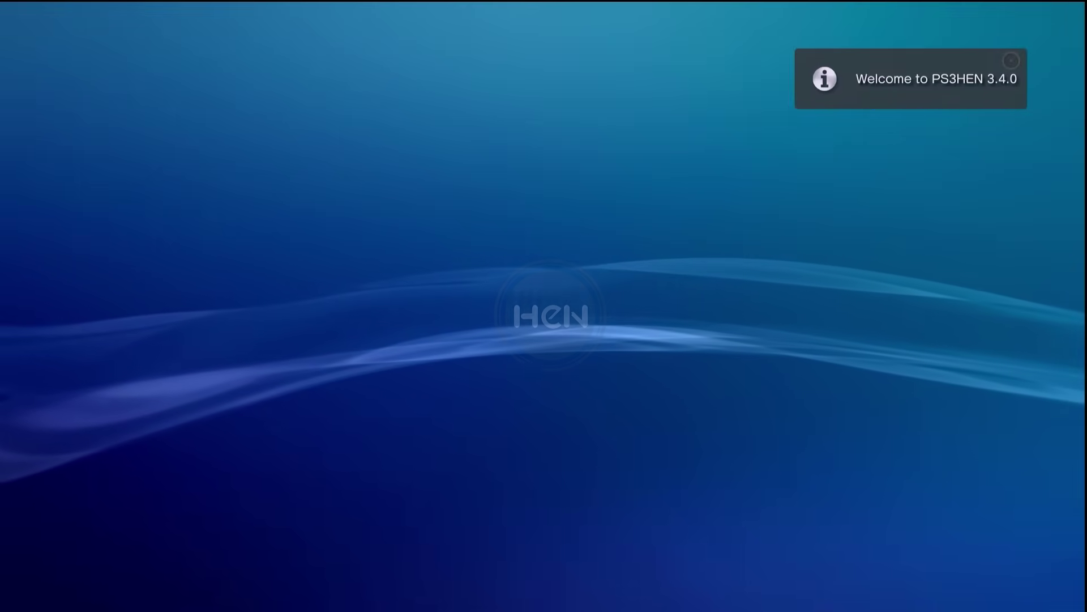
{"action": "key", "text": "Down"}
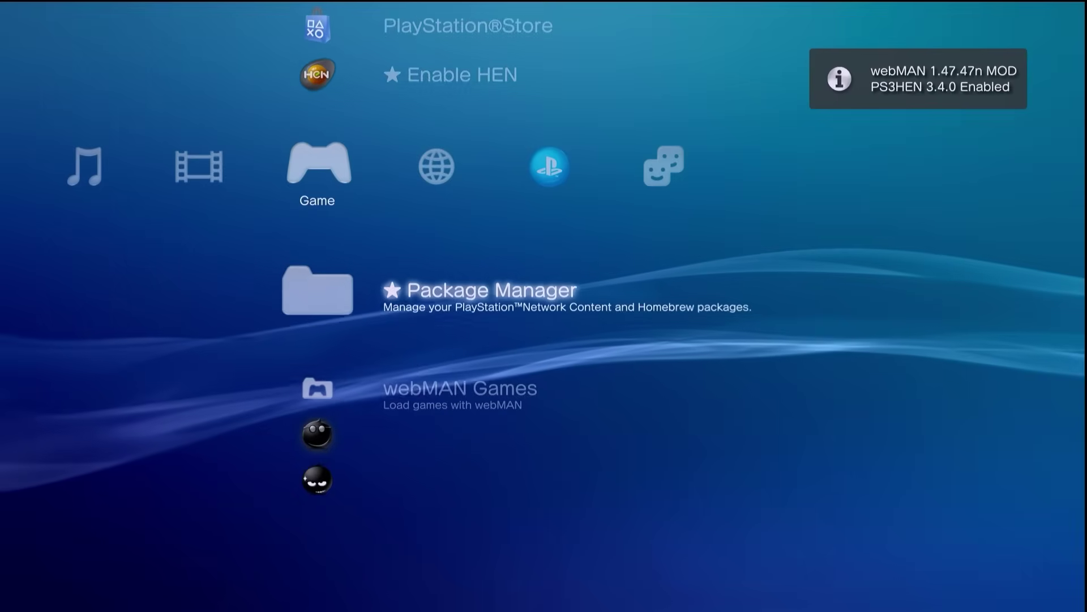
{"action": "key", "text": "Return"}
{"action": "key", "text": "Down"}
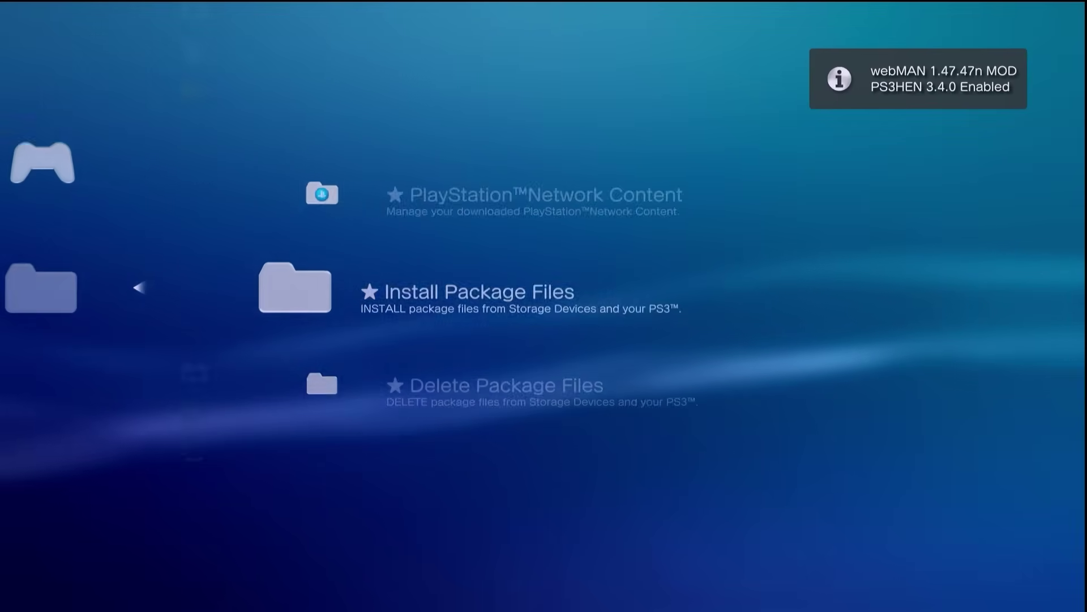
{"action": "key", "text": "Return"}
{"action": "key", "text": "Down"}
{"action": "key", "text": "Return"}
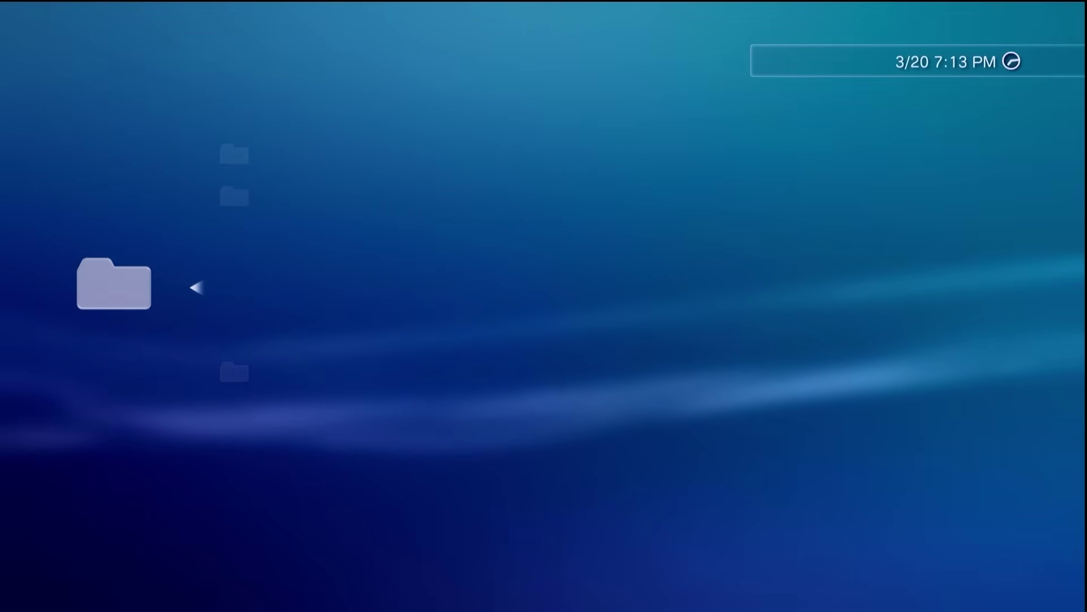
{"action": "key", "text": "Return"}
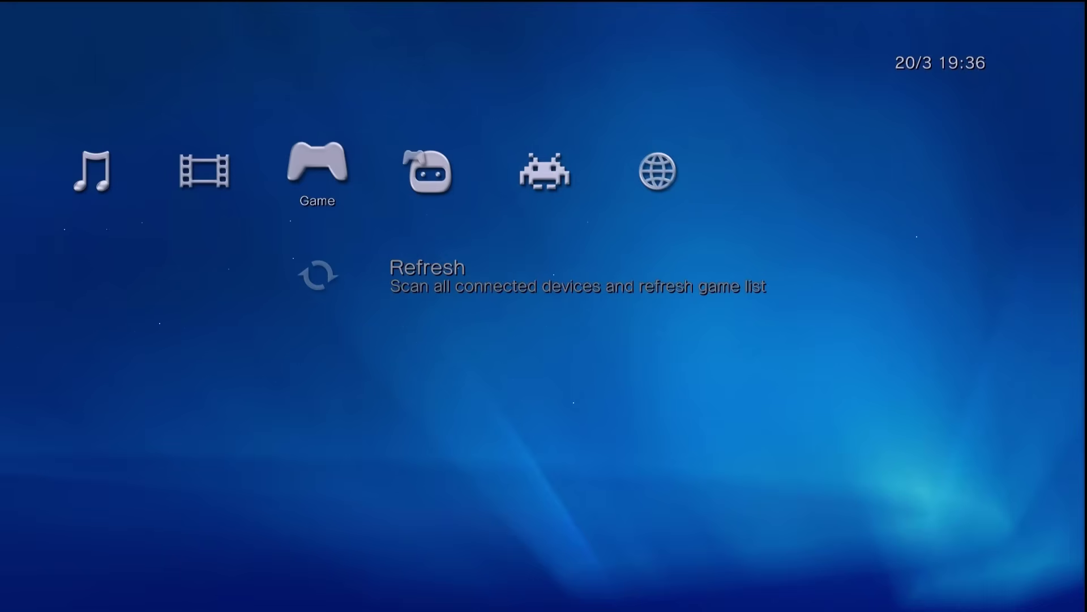
- In multiMAN, go to the mmCM category and launch File Manager / mmOS
{"action": "key", "text": "Left"}
{"action": "key", "text": "Down"}
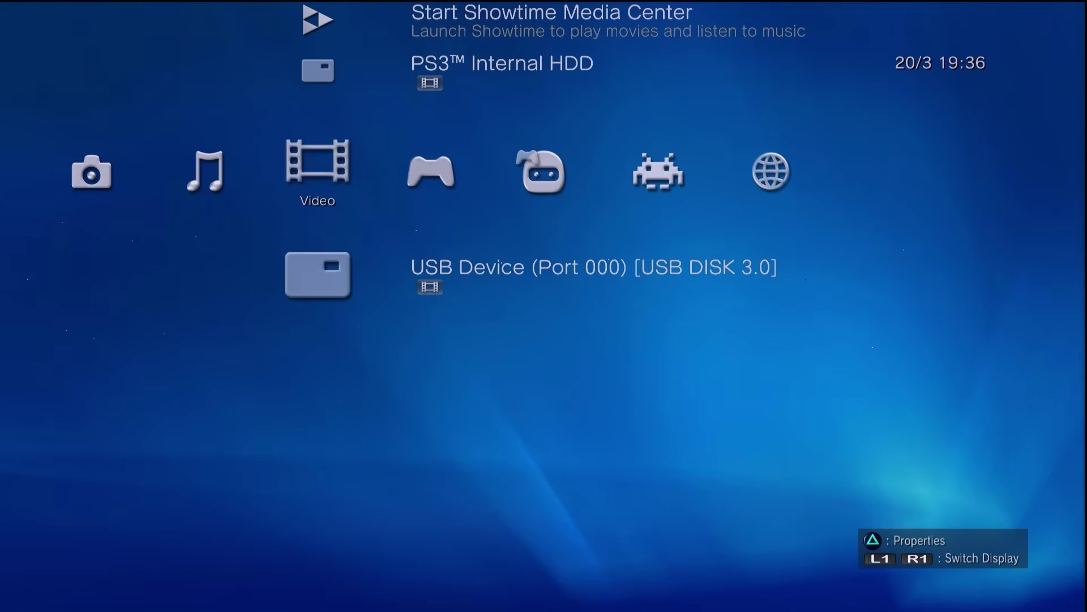
{"action": "key", "text": "Up"}
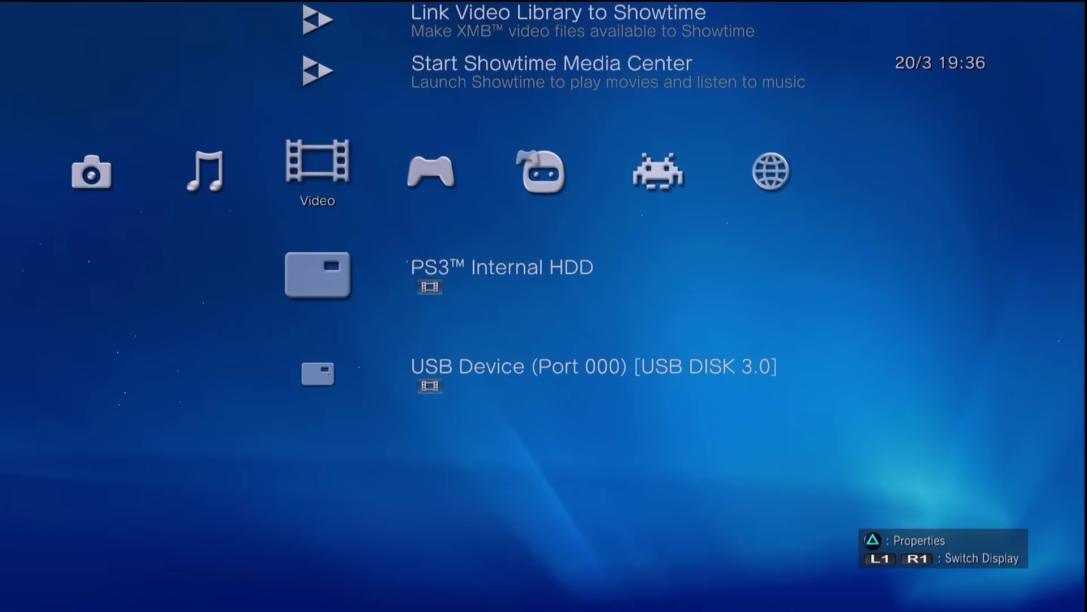
{"action": "key", "text": "Return"}
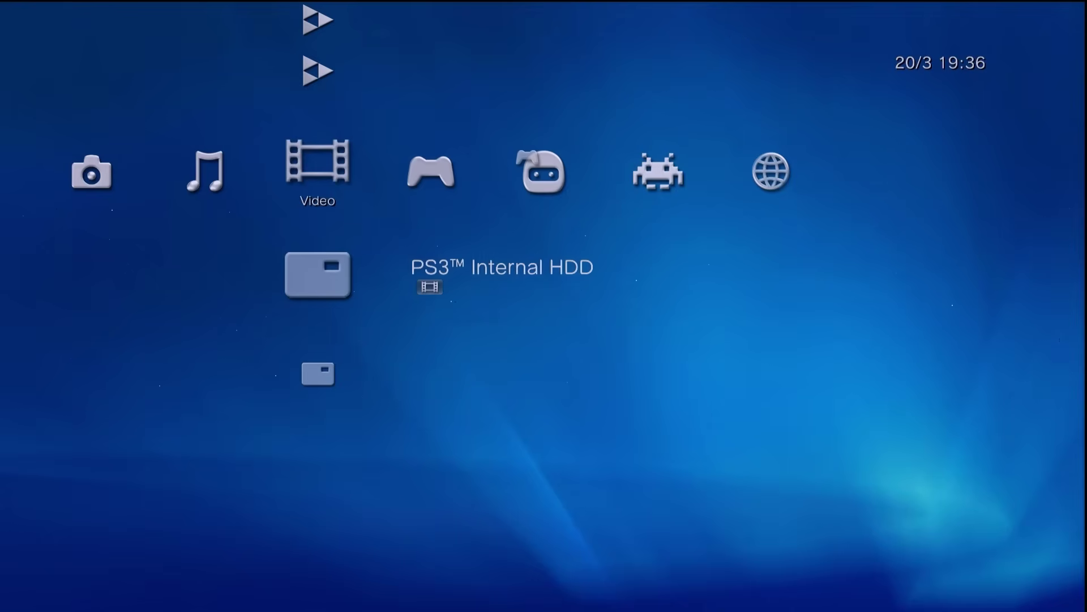
{"action": "key", "text": "Left"}
{"action": "key", "text": "Left"}
{"action": "key", "text": "Left"}
{"action": "key", "text": "Left"}
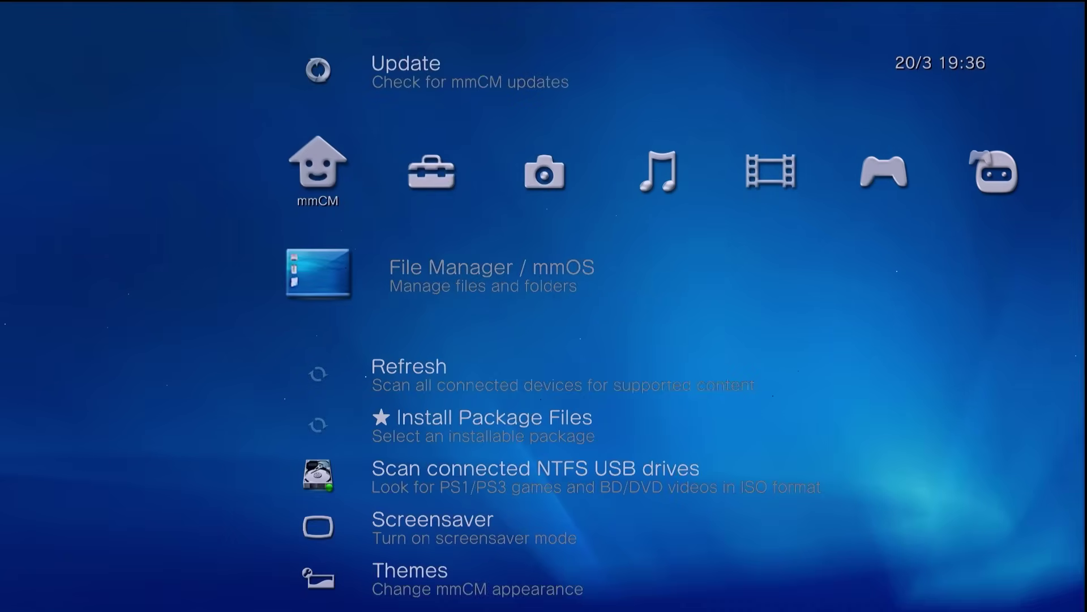
{"action": "key", "text": "Return"}
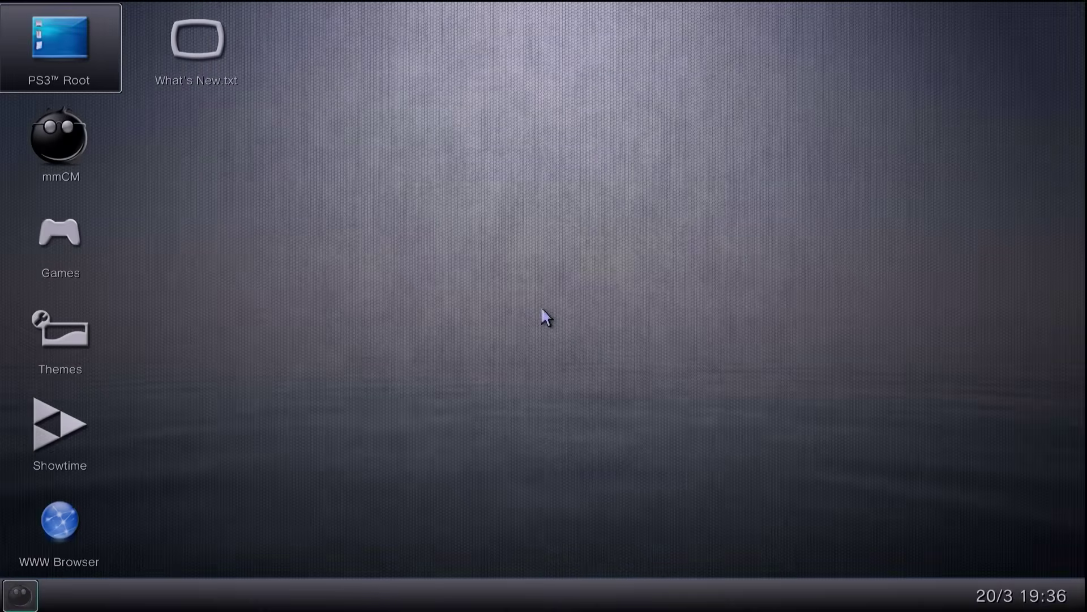
- Copy rap.bin from the USB drive's /dev_usb000/exdata folder to the clipboard
{"action": "left_click", "coordinate": [71, 65]}
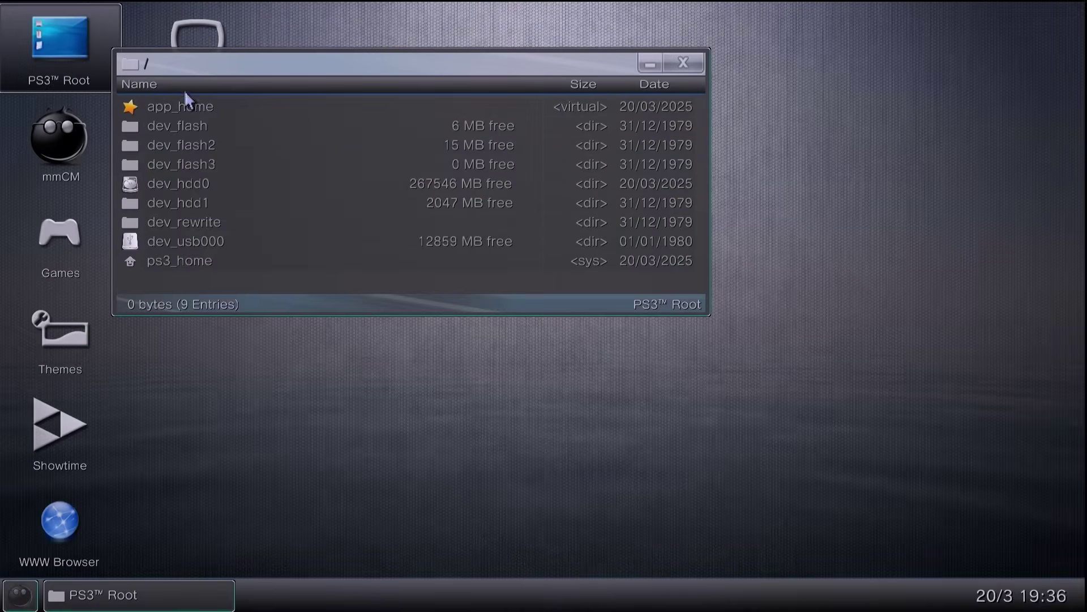
{"action": "left_click", "coordinate": [265, 240]}
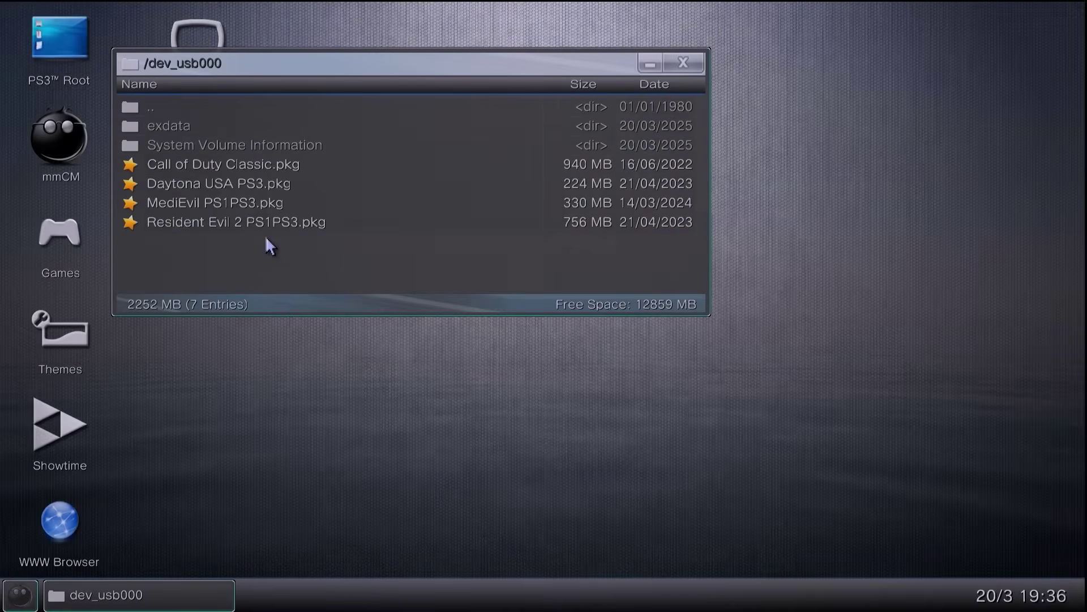
{"action": "left_click", "coordinate": [180, 119]}
{"action": "left_click", "coordinate": [226, 127]}
{"action": "right_click", "coordinate": [225, 127]}
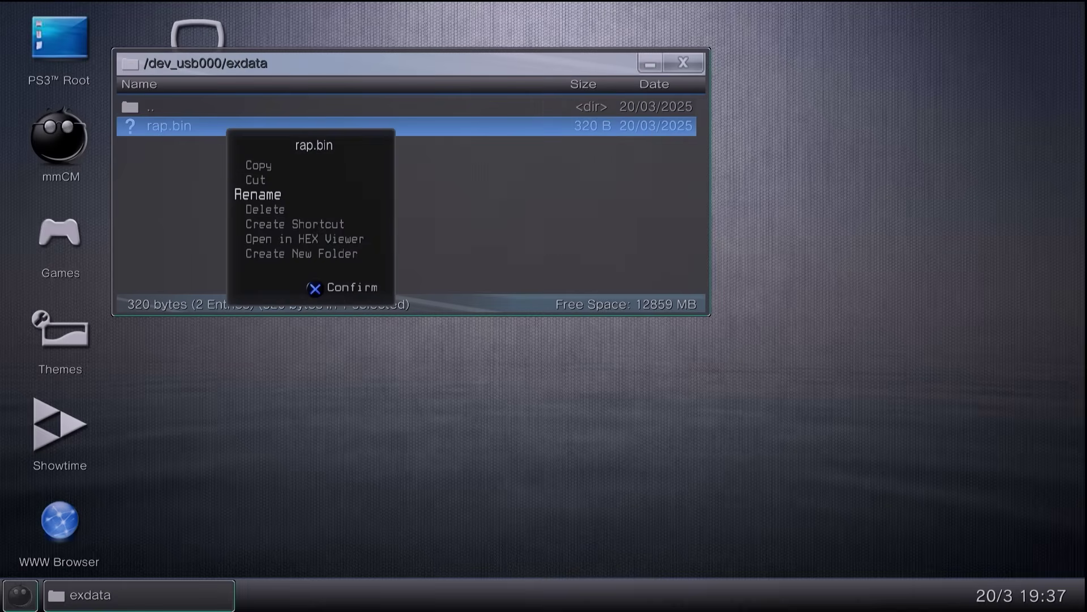
{"action": "key", "text": "Return"}
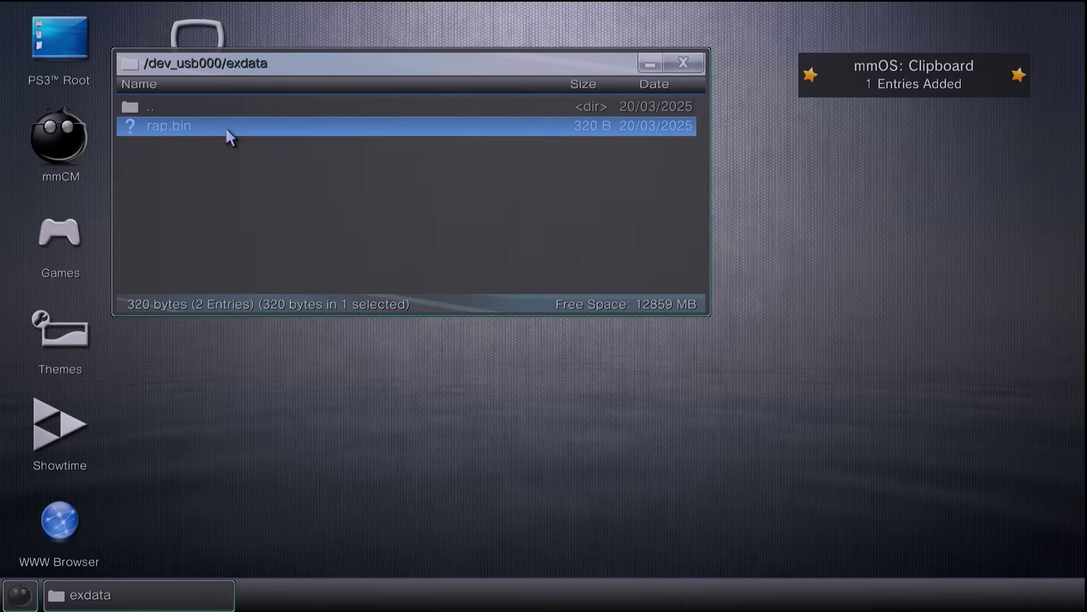
- Paste rap.bin into the internal drive's /dev_hdd0/exdata folder and confirm the copy
{"action": "double_click", "coordinate": [192, 106]}
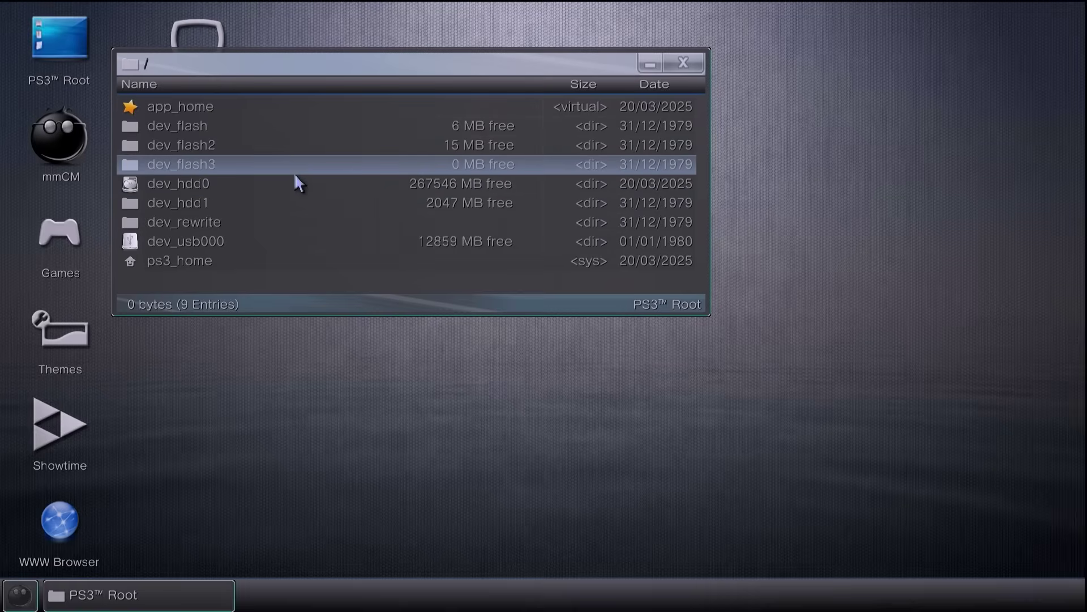
{"action": "double_click", "coordinate": [296, 195]}
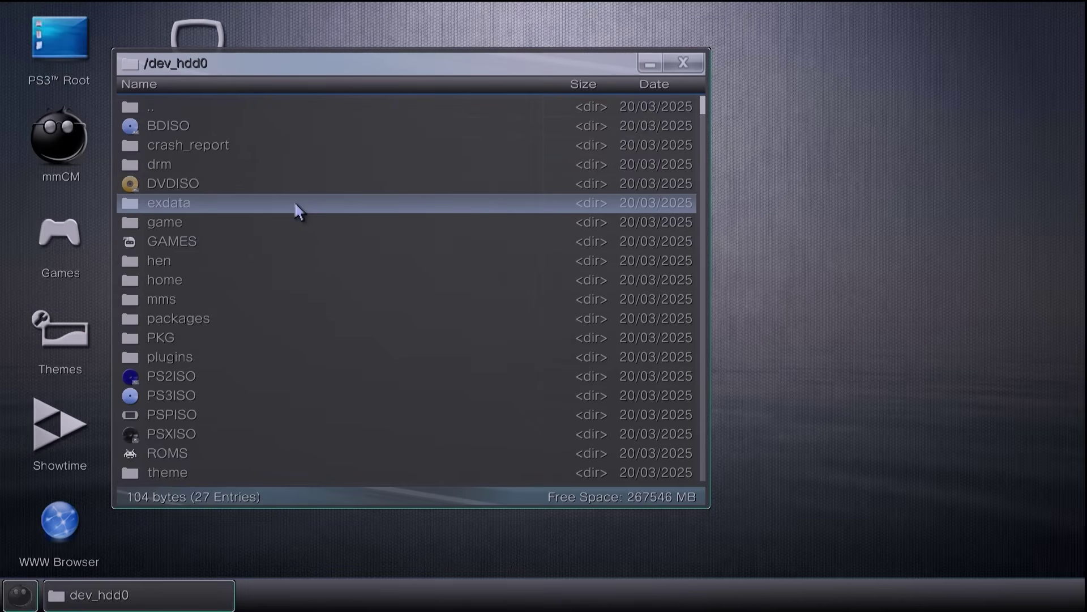
{"action": "double_click", "coordinate": [295, 204]}
{"action": "right_click", "coordinate": [295, 204]}
{"action": "left_click", "coordinate": [311, 238]}
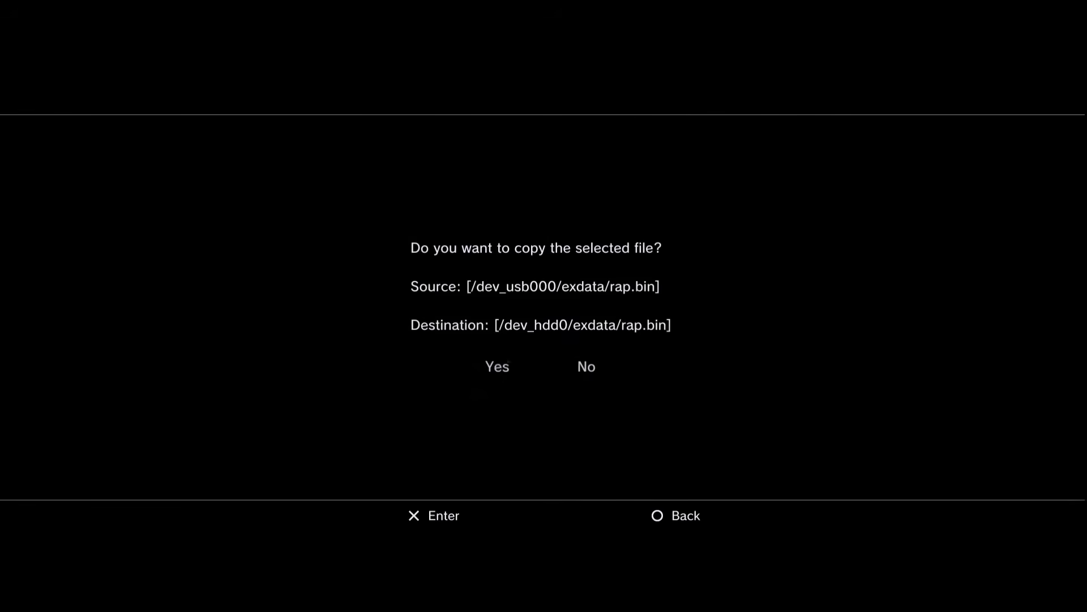
{"action": "key", "text": "Return"}
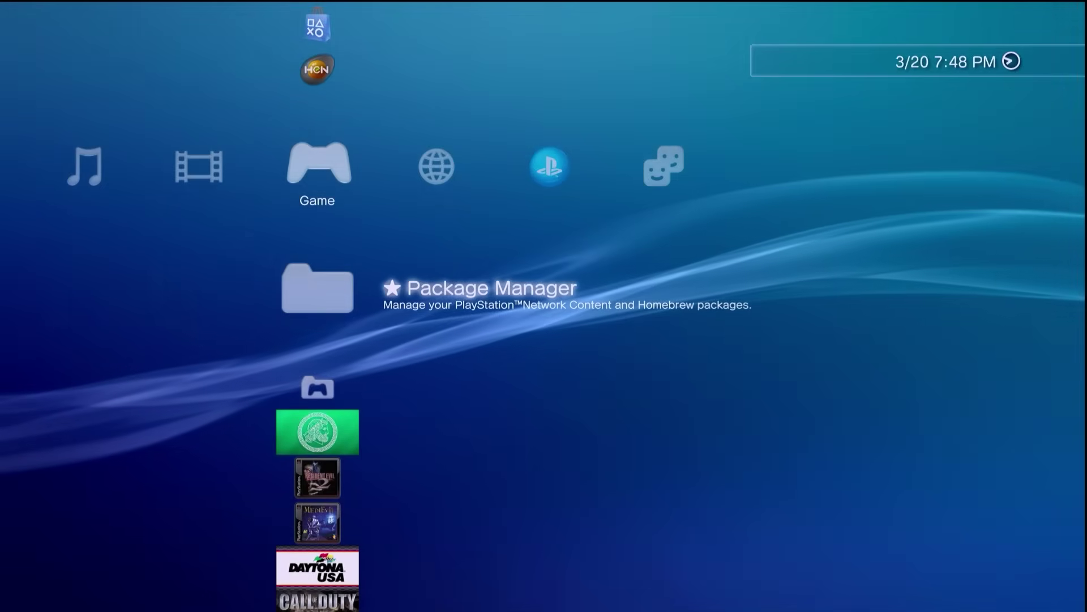
- On the PS3 home menu, highlight Resident Evil 2 in the Game category
{"action": "key", "text": "Down"}
{"action": "key", "text": "Down"}
{"action": "key", "text": "Down"}
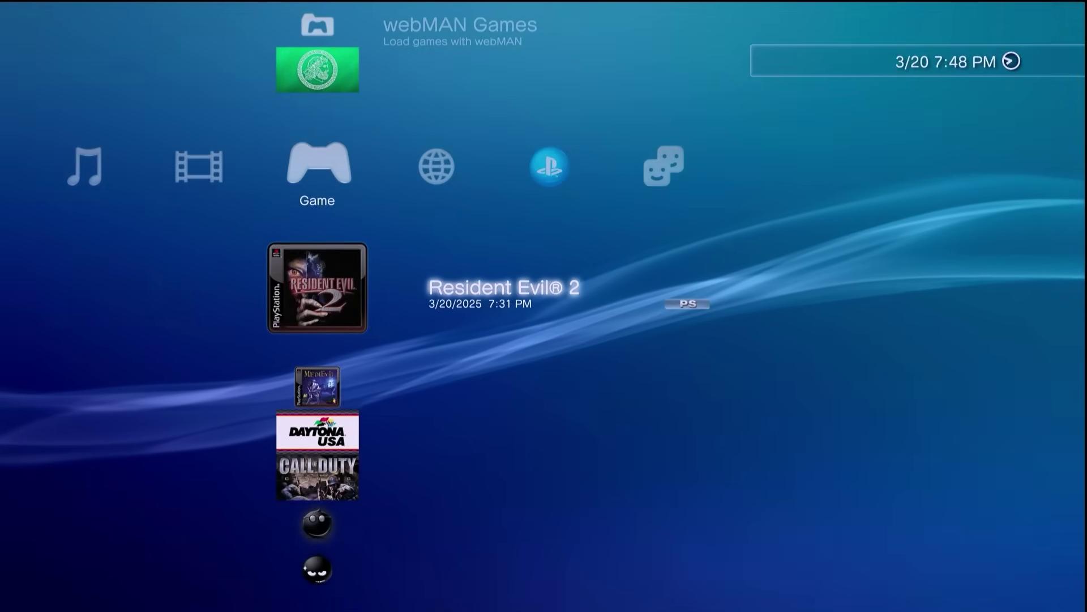